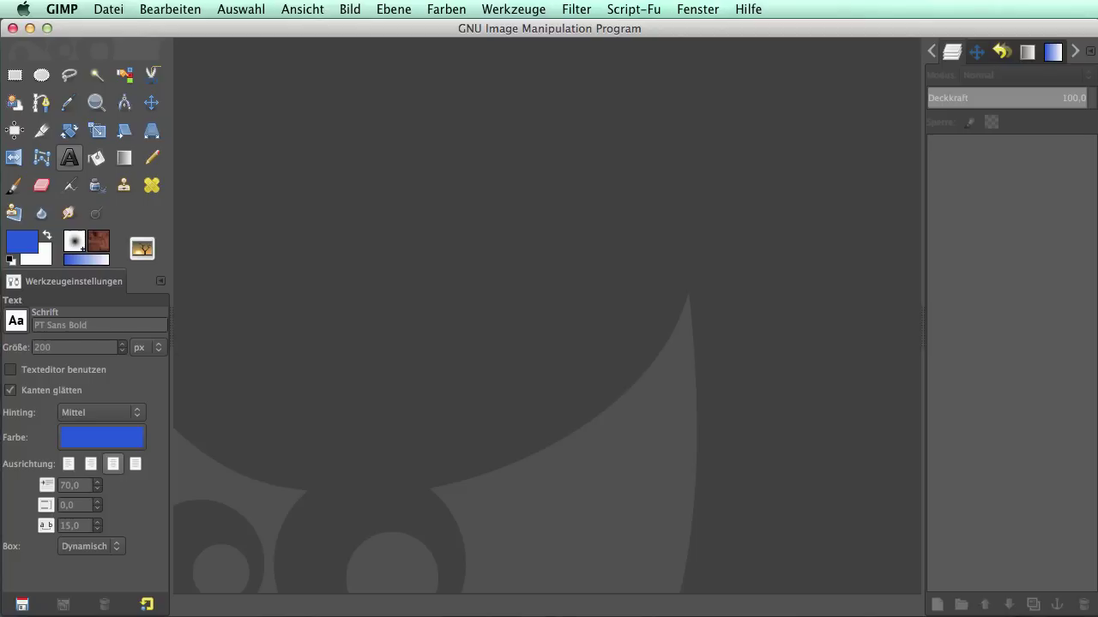
Step: Create a new blank image using the 640x480 template from Datei > Neu
{"action": "left_click", "coordinate": [113, 12]}
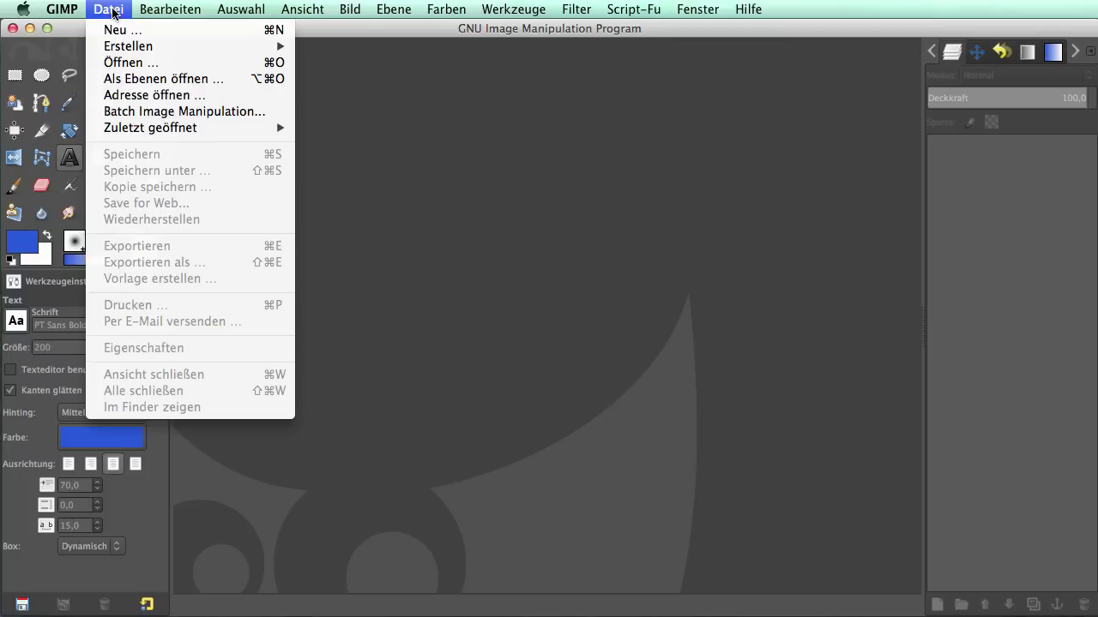
{"action": "left_click", "coordinate": [114, 36]}
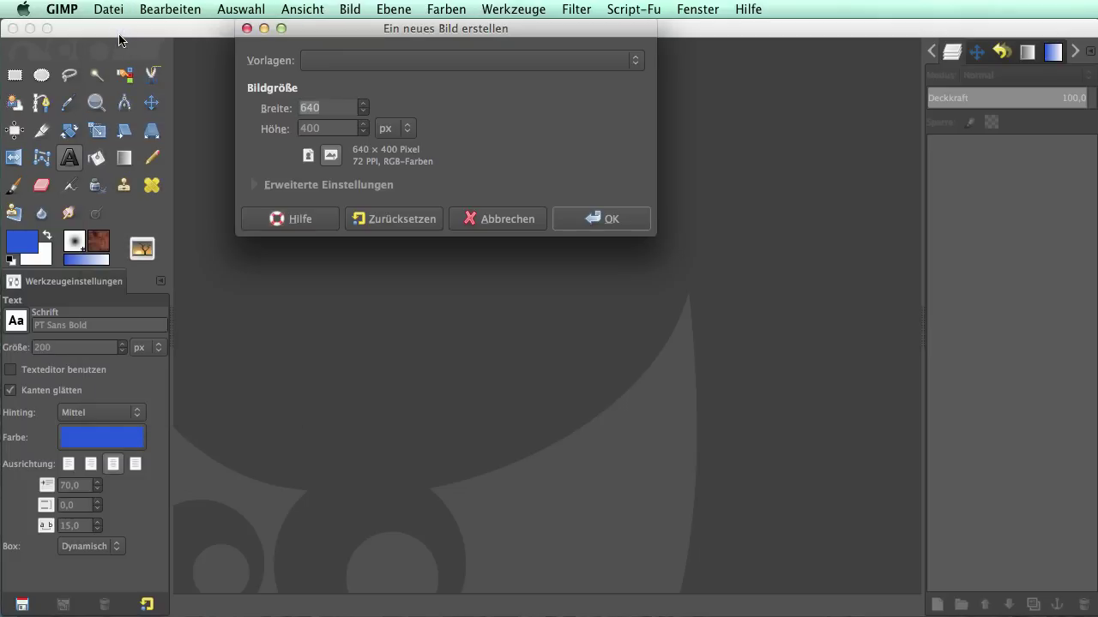
{"action": "left_click", "coordinate": [340, 68]}
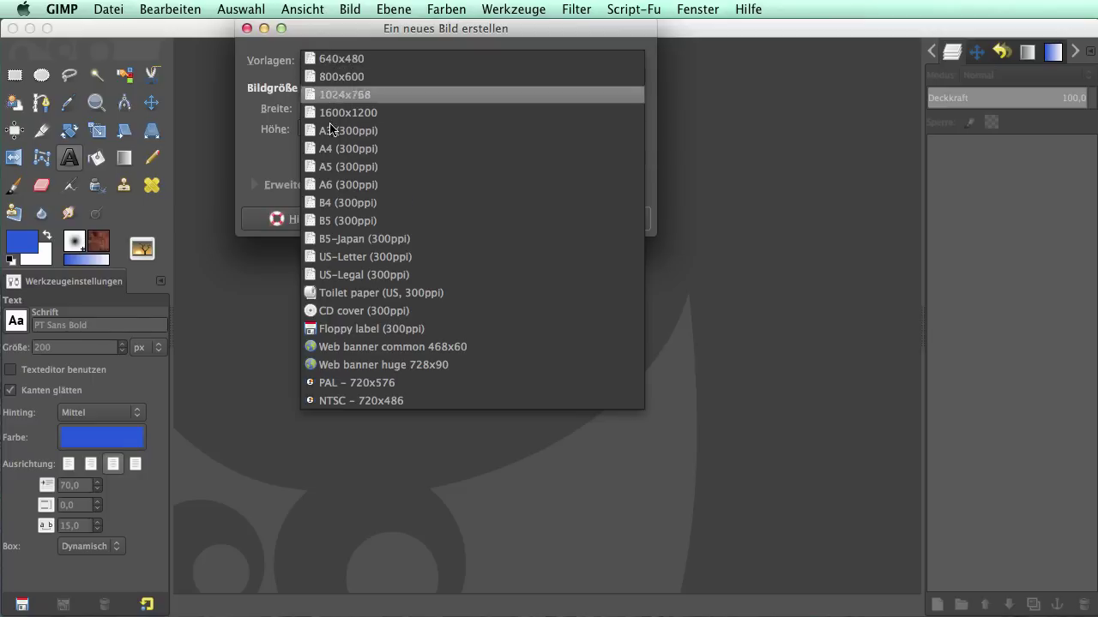
{"action": "left_click", "coordinate": [334, 60]}
{"action": "left_click", "coordinate": [606, 220]}
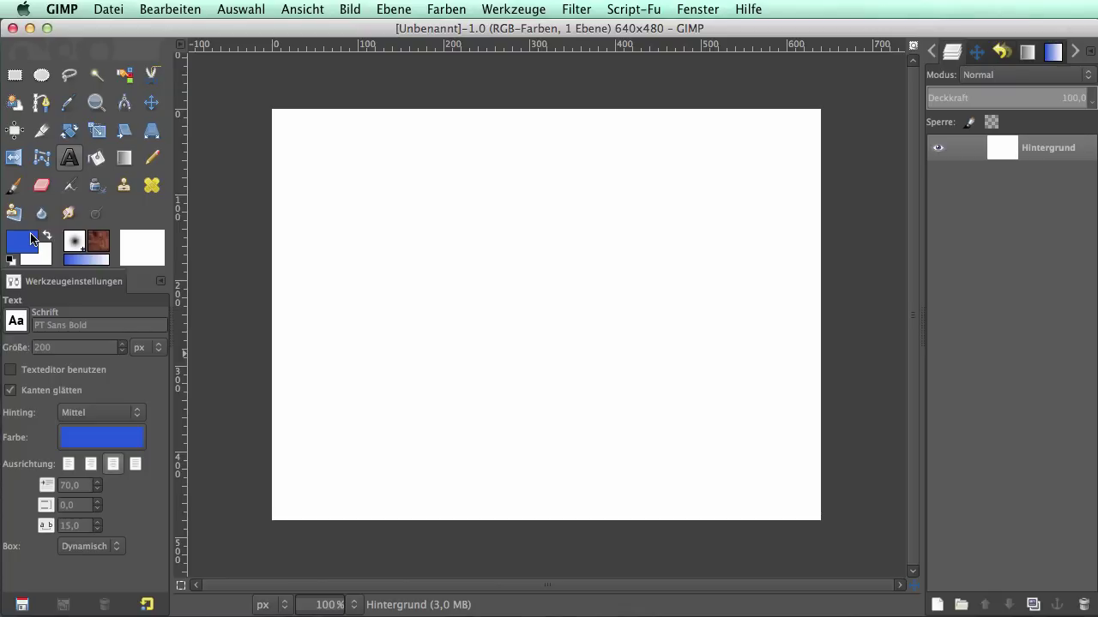
Step: Keep the blue foreground colour and bucket-fill the whole canvas with it
{"action": "left_click", "coordinate": [32, 238]}
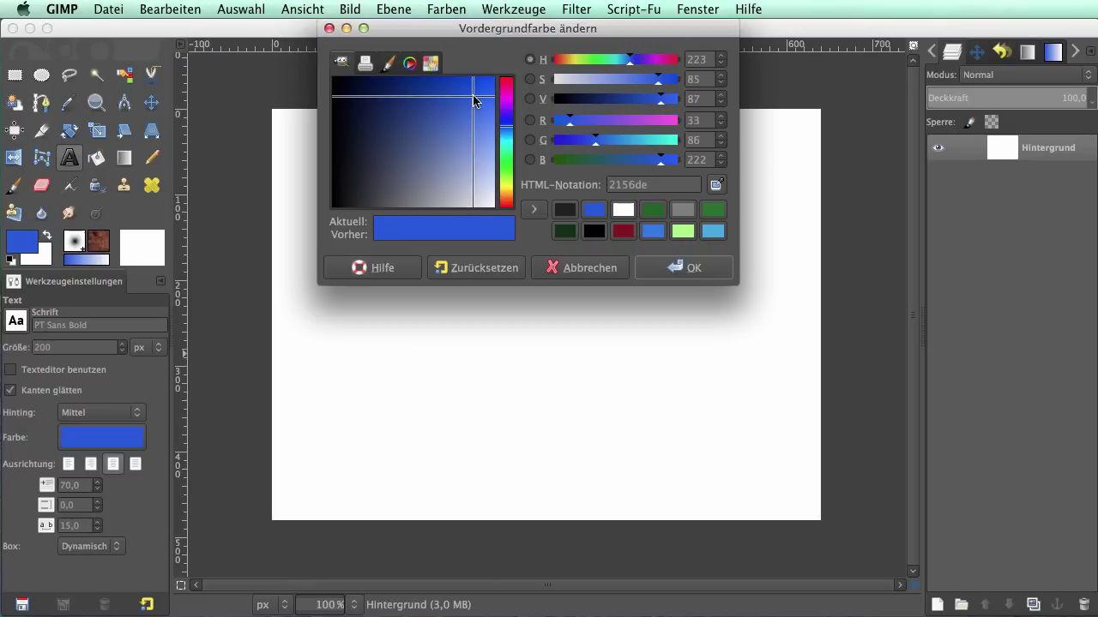
{"action": "left_click", "coordinate": [710, 268]}
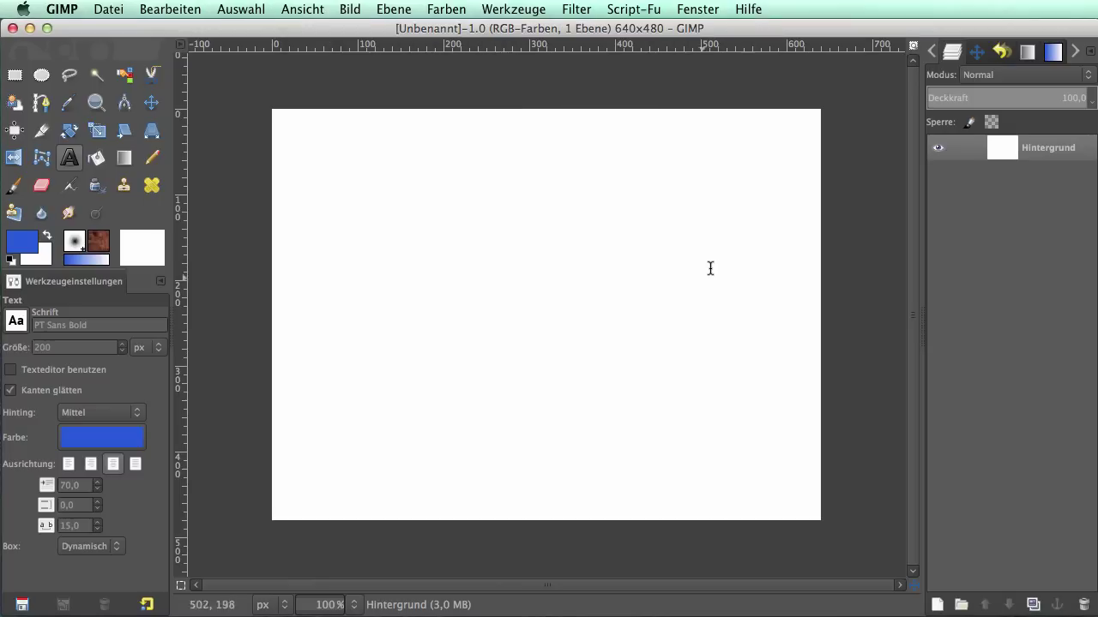
{"action": "left_click", "coordinate": [96, 157]}
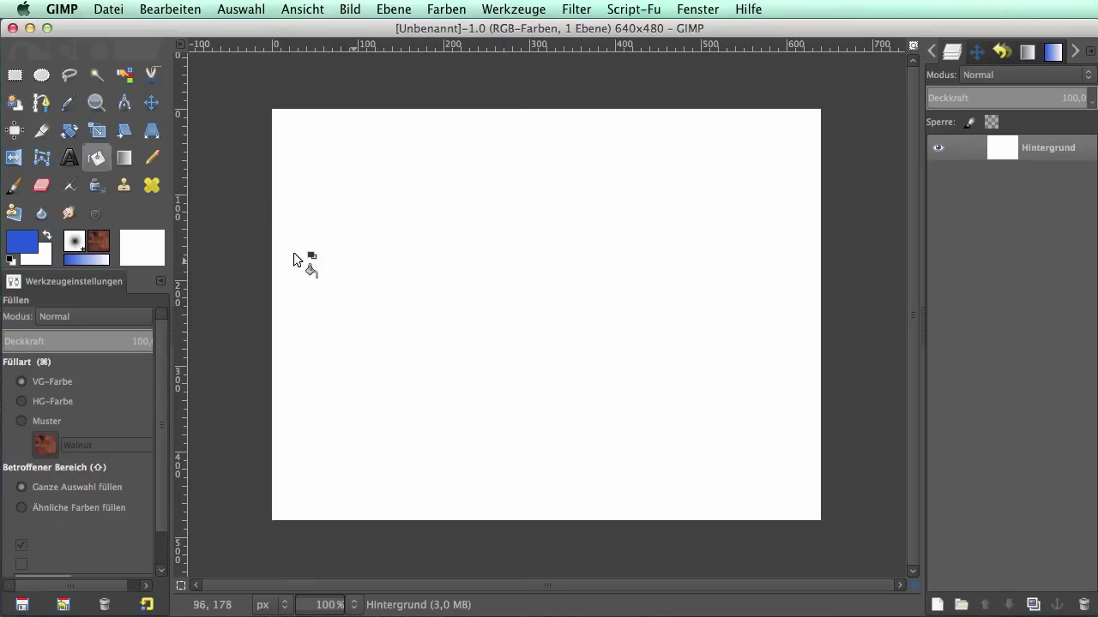
{"action": "left_click", "coordinate": [502, 252]}
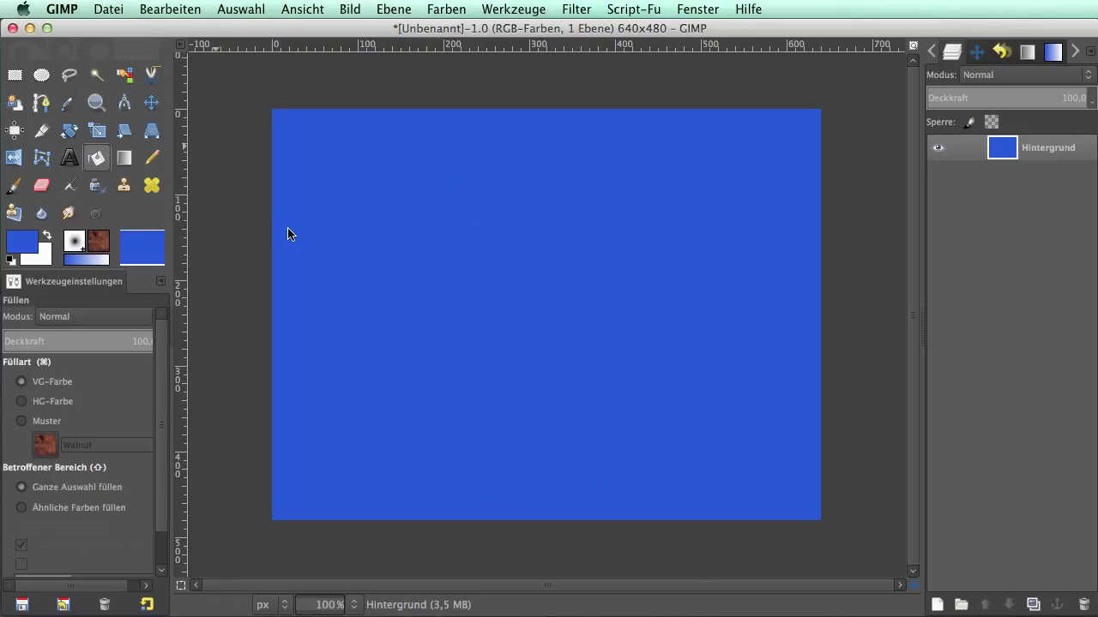
{"action": "left_click", "coordinate": [69, 158]}
{"action": "left_click", "coordinate": [15, 322]}
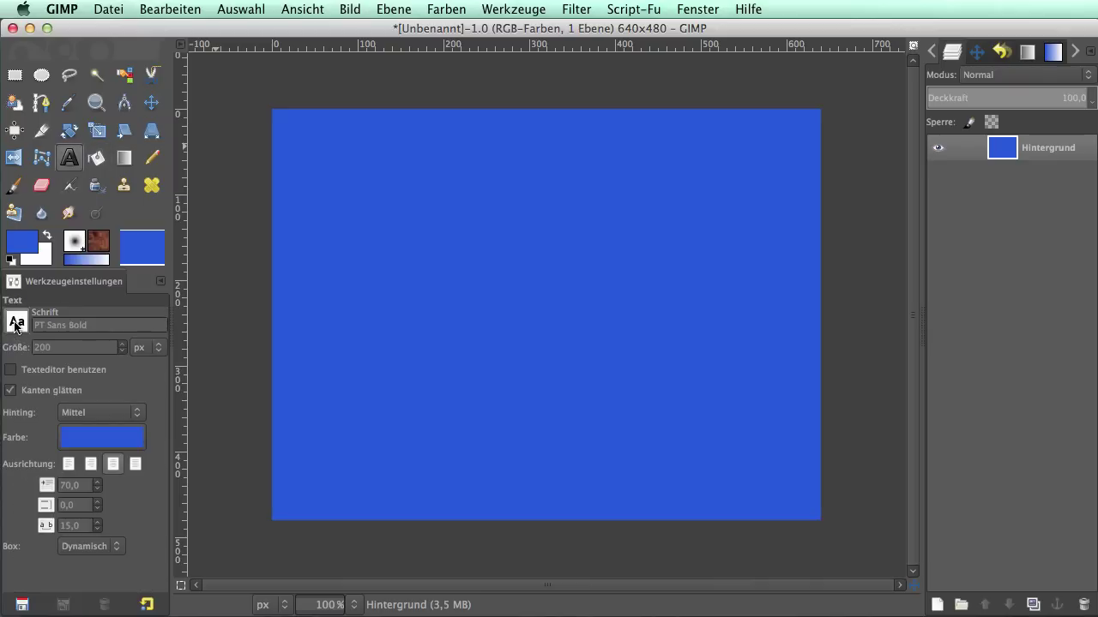
{"action": "scroll", "coordinate": [48, 370], "scroll_direction": "down", "scroll_amount": 5}
{"action": "scroll", "coordinate": [48, 370], "scroll_direction": "up", "scroll_amount": 6}
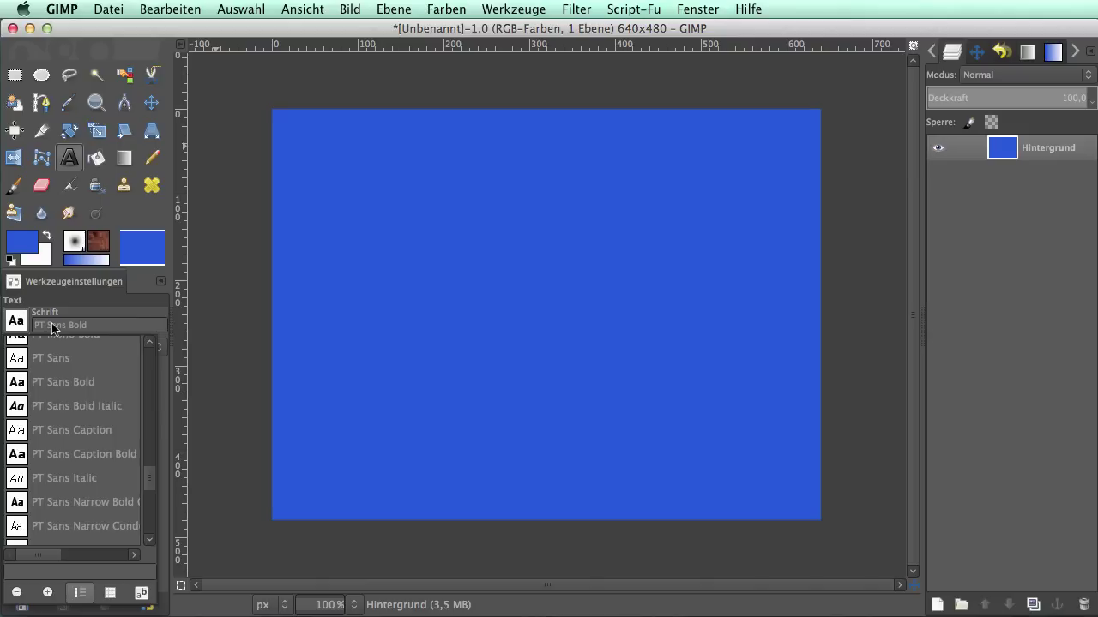
{"action": "left_click", "coordinate": [53, 327]}
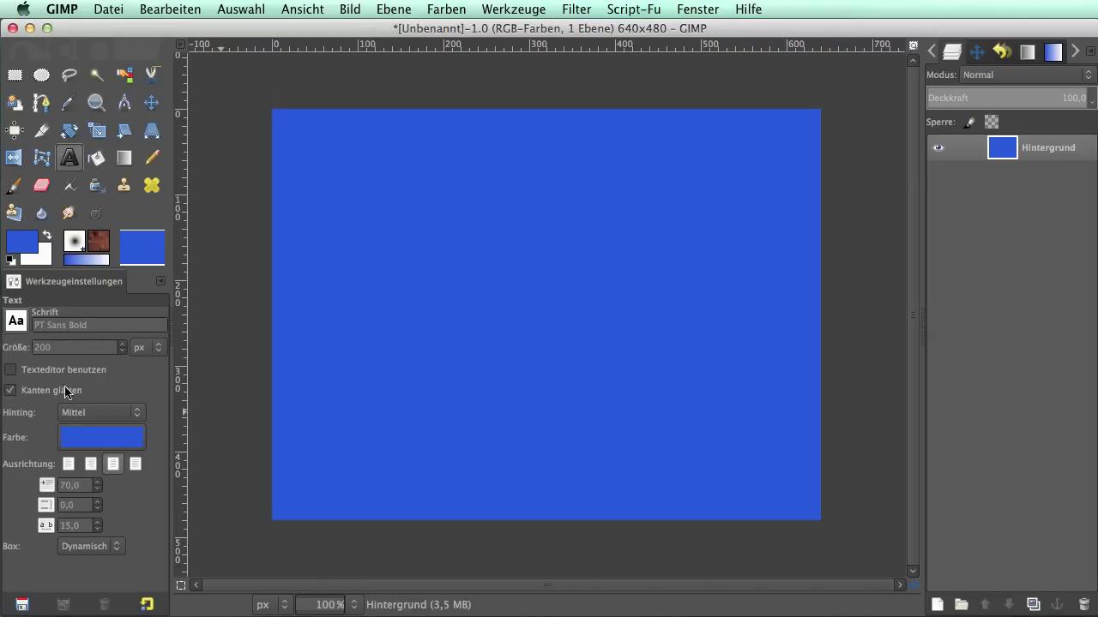
{"action": "double_click", "coordinate": [62, 348]}
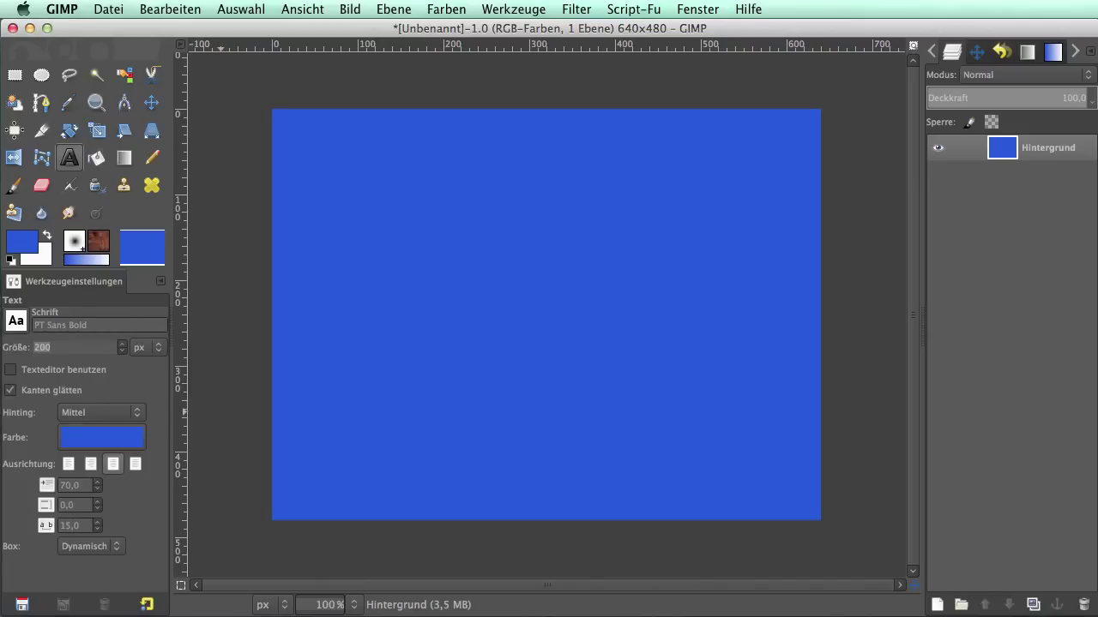
{"action": "left_click", "coordinate": [10, 391]}
{"action": "left_click", "coordinate": [10, 391]}
{"action": "double_click", "coordinate": [77, 526]}
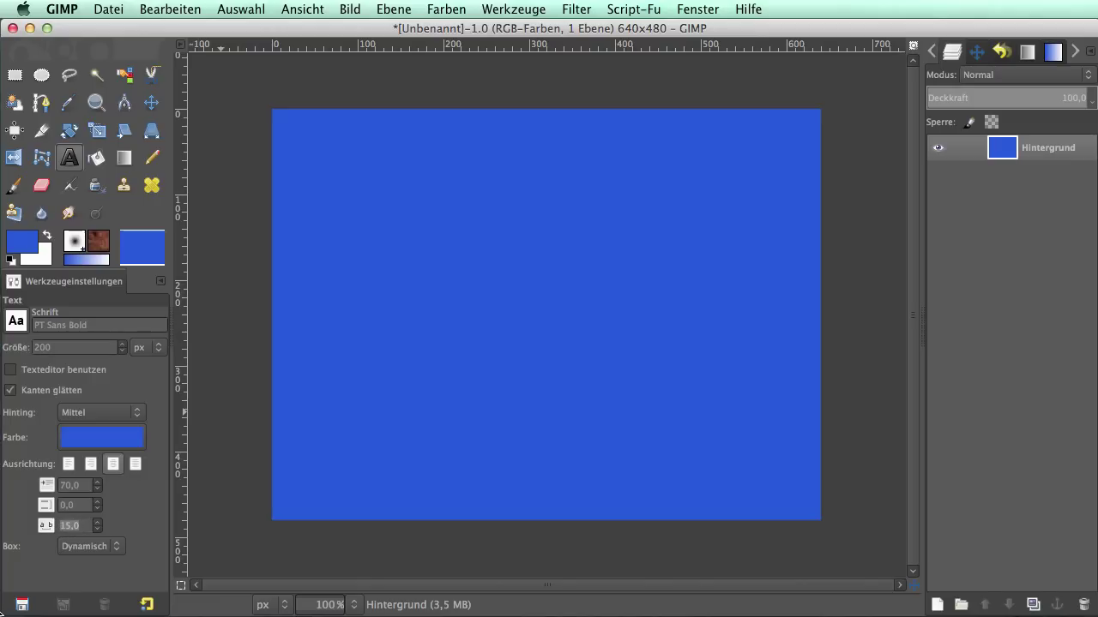
Step: Set the text colour to dark grey 202020
{"action": "left_click", "coordinate": [93, 435]}
{"action": "type", "text": "2020"}
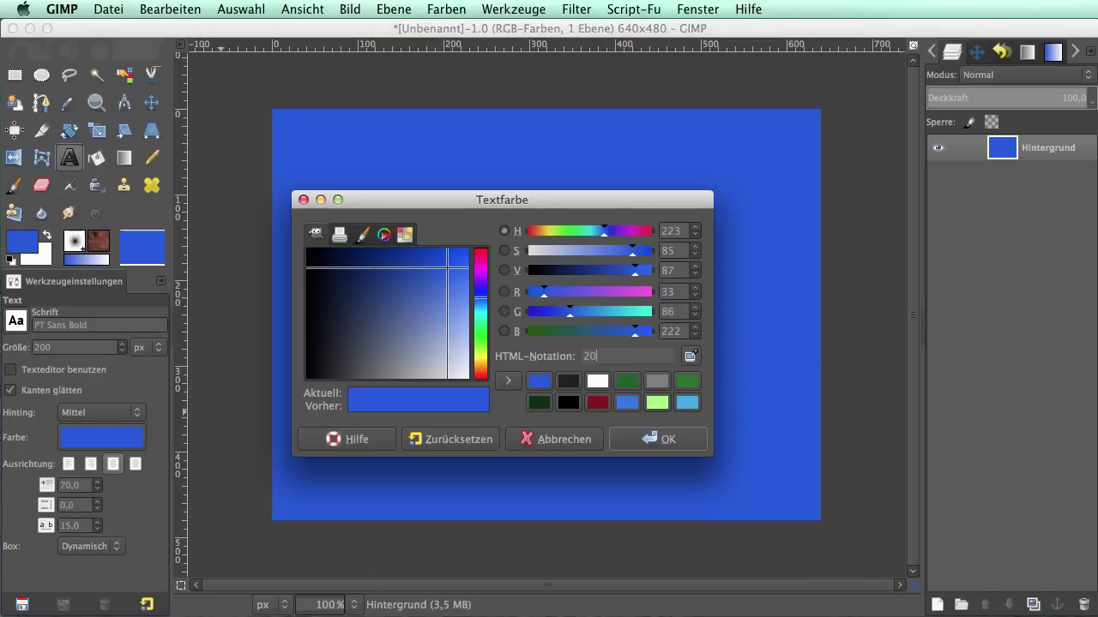
{"action": "type", "text": "20"}
{"action": "left_click", "coordinate": [665, 440]}
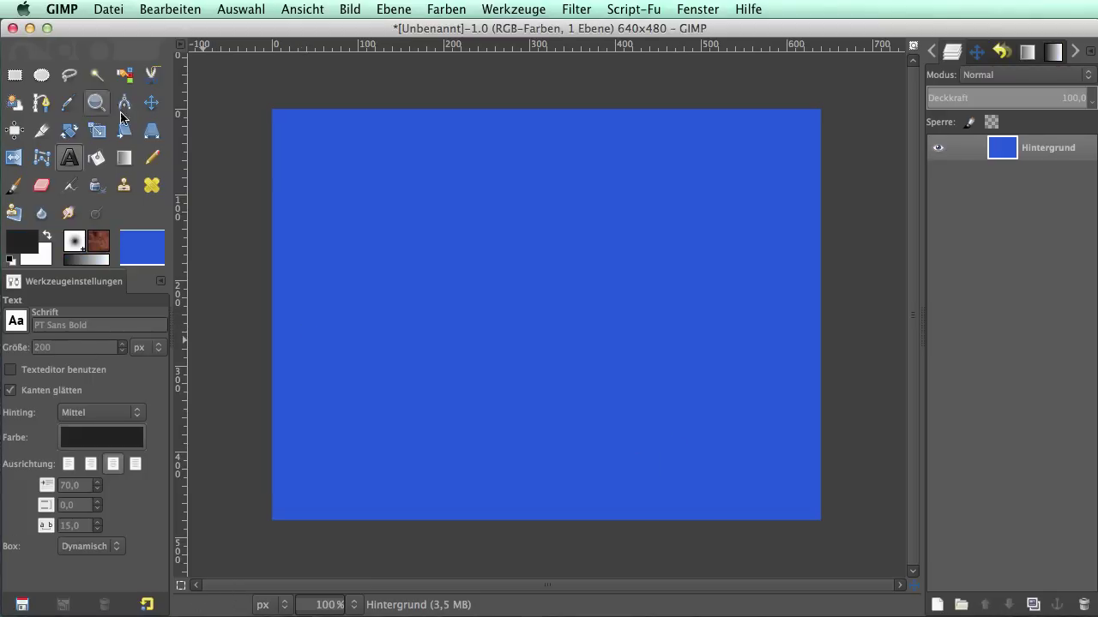
Step: Type 'ICE' as a new text layer on the blue canvas
{"action": "left_click", "coordinate": [363, 290]}
{"action": "key", "text": "Escape"}
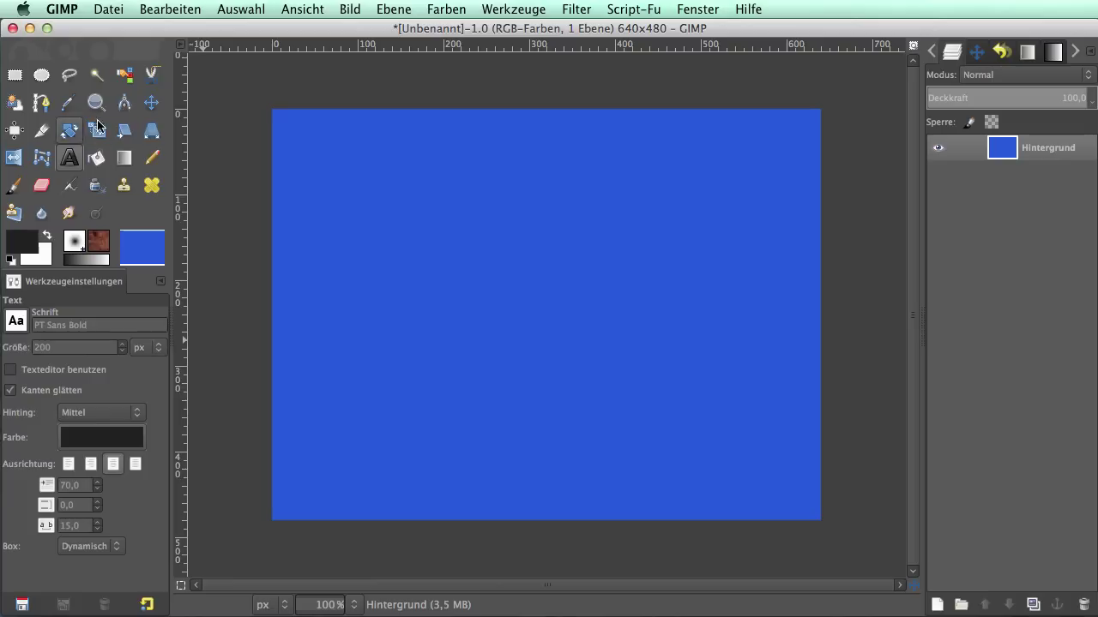
{"action": "left_click", "coordinate": [352, 281]}
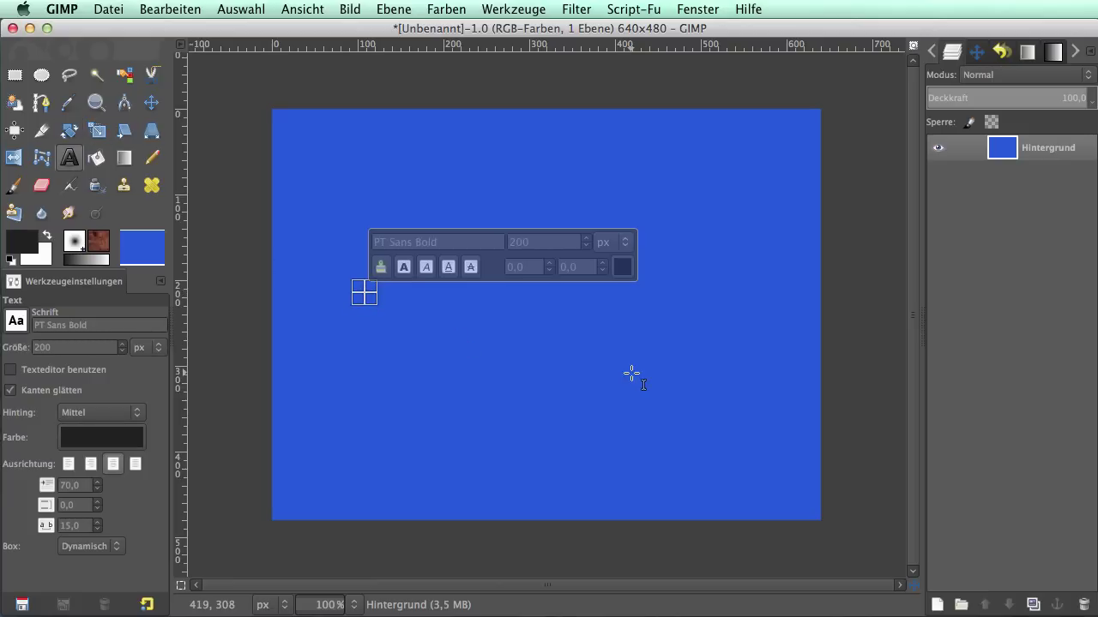
{"action": "type", "text": "ICE"}
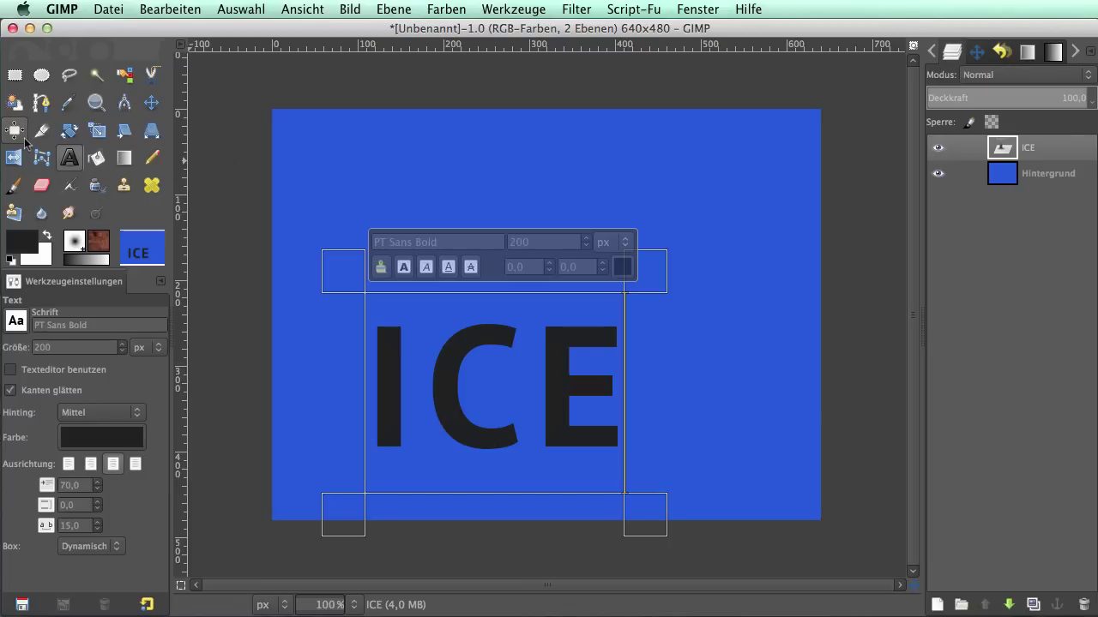
Step: Align the ICE layer to the canvas centre horizontally and vertically
{"action": "left_click", "coordinate": [15, 132]}
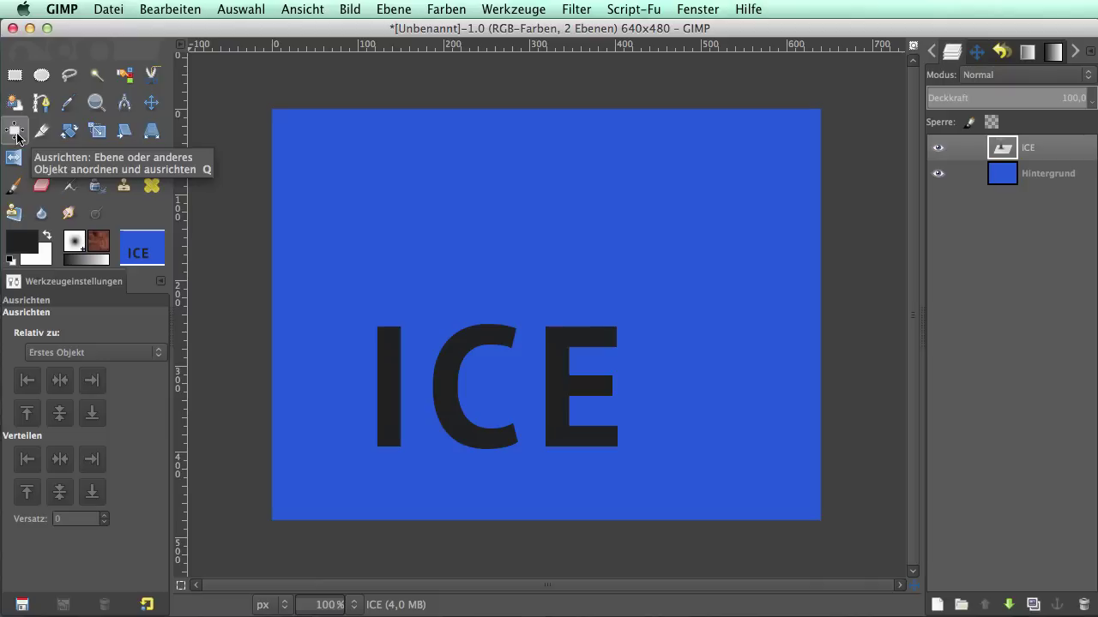
{"action": "left_click", "coordinate": [476, 346]}
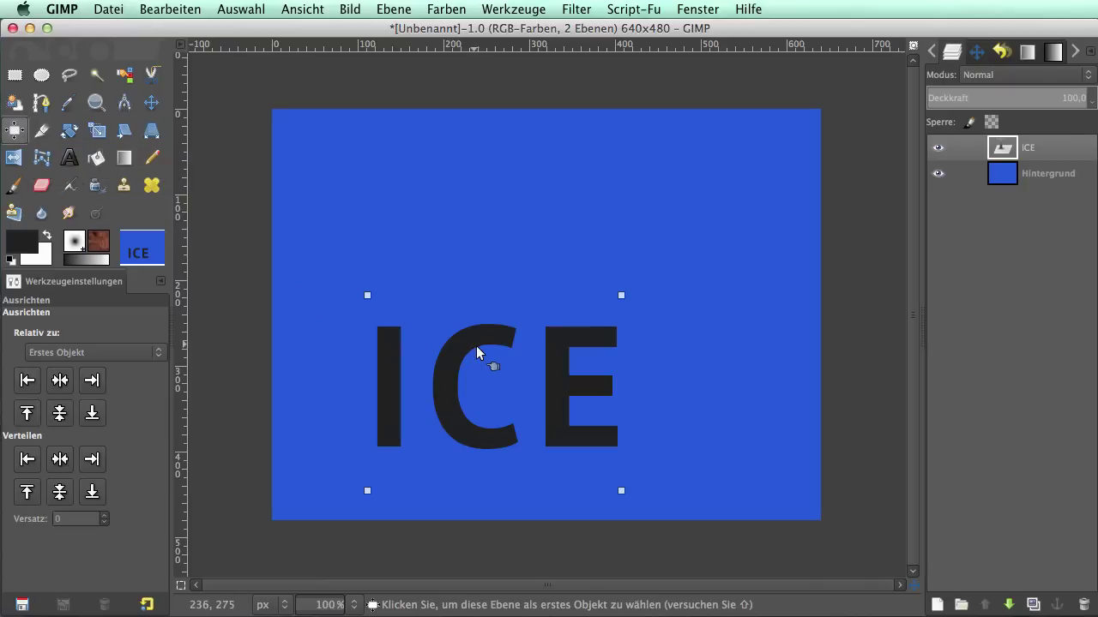
{"action": "left_click", "coordinate": [60, 381]}
{"action": "left_click", "coordinate": [60, 413]}
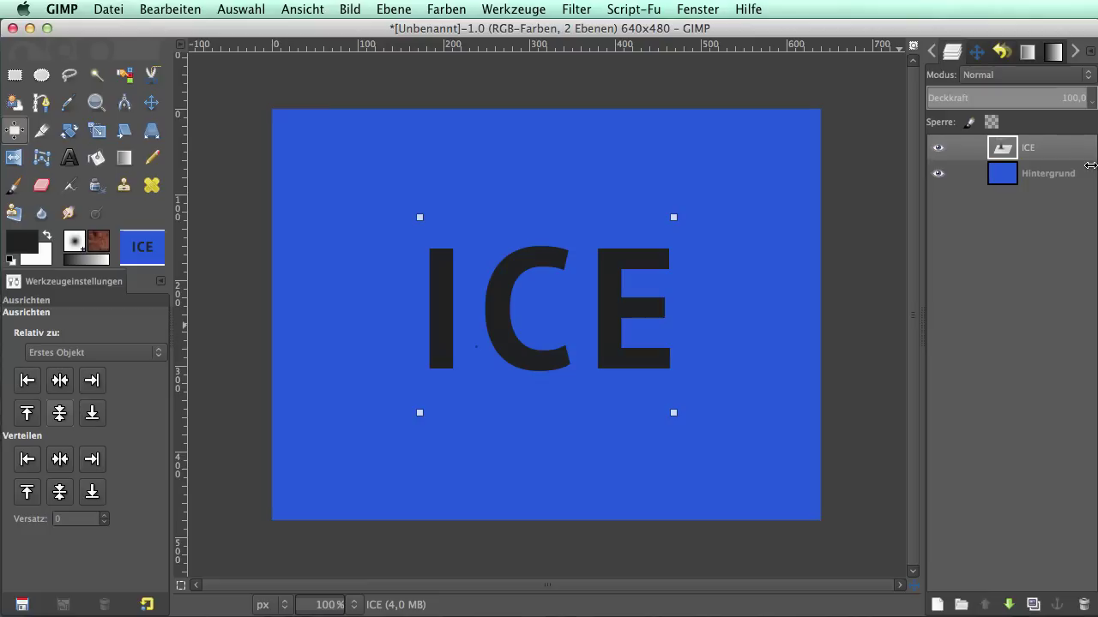
Step: Make a selection from the ICE layer's alpha channel and grow it by 8 px
{"action": "right_click", "coordinate": [1063, 149]}
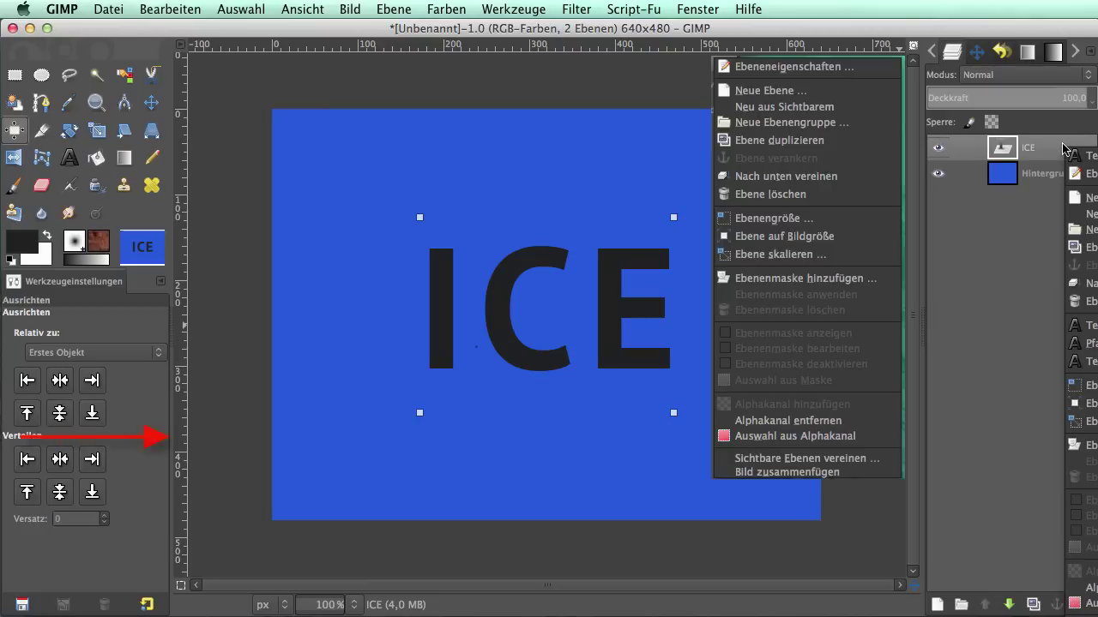
{"action": "left_click", "coordinate": [1082, 603]}
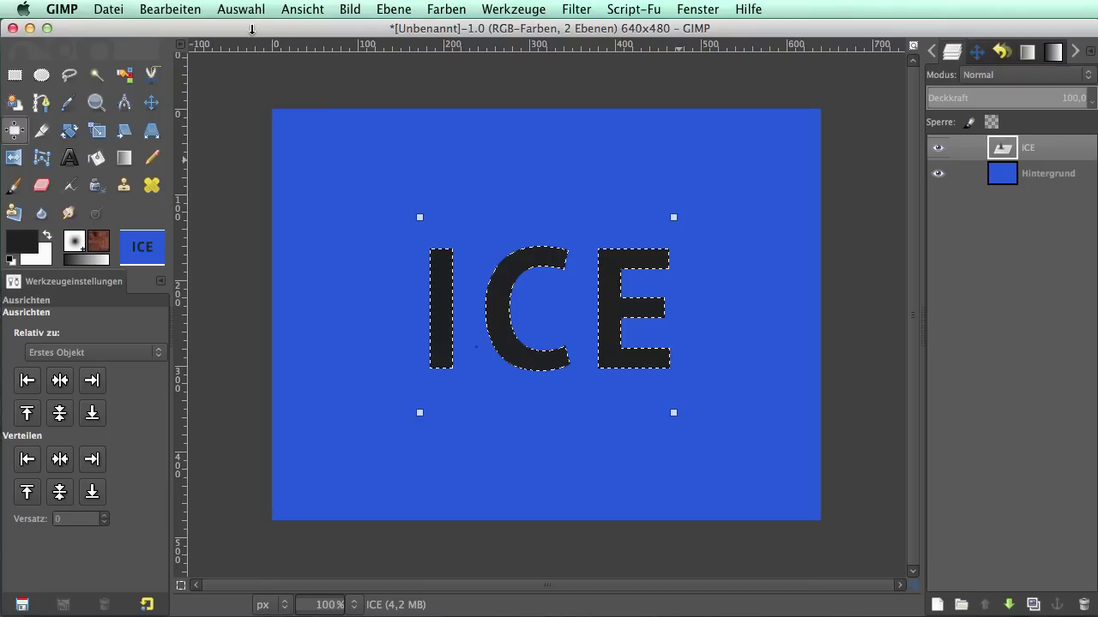
{"action": "left_click", "coordinate": [241, 10]}
{"action": "left_click", "coordinate": [292, 205]}
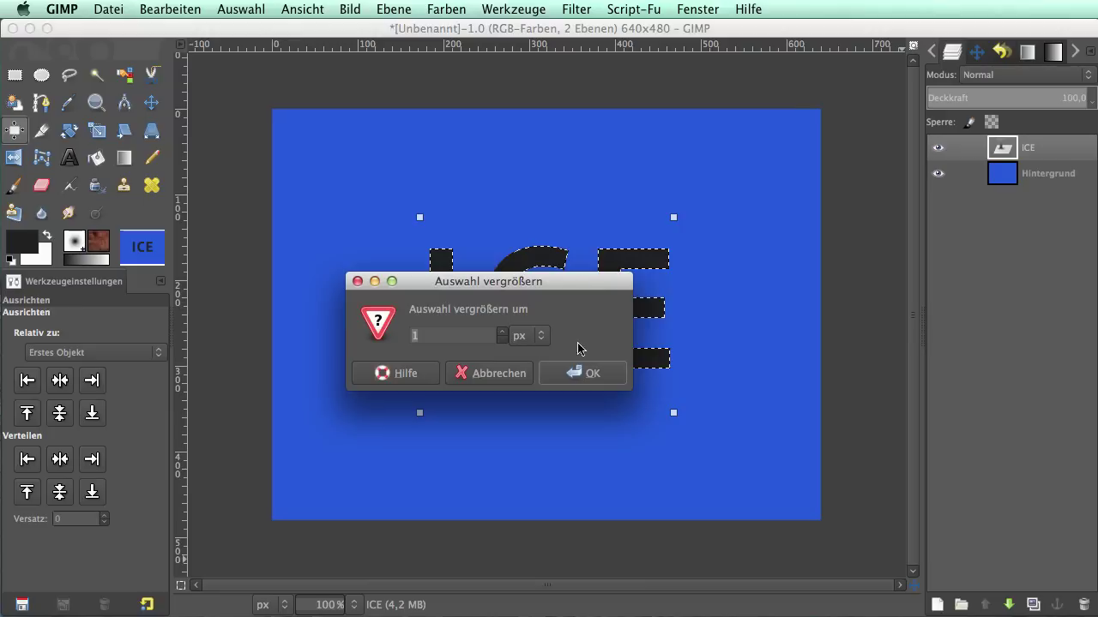
{"action": "scroll", "coordinate": [505, 339], "scroll_direction": "up", "scroll_amount": 6}
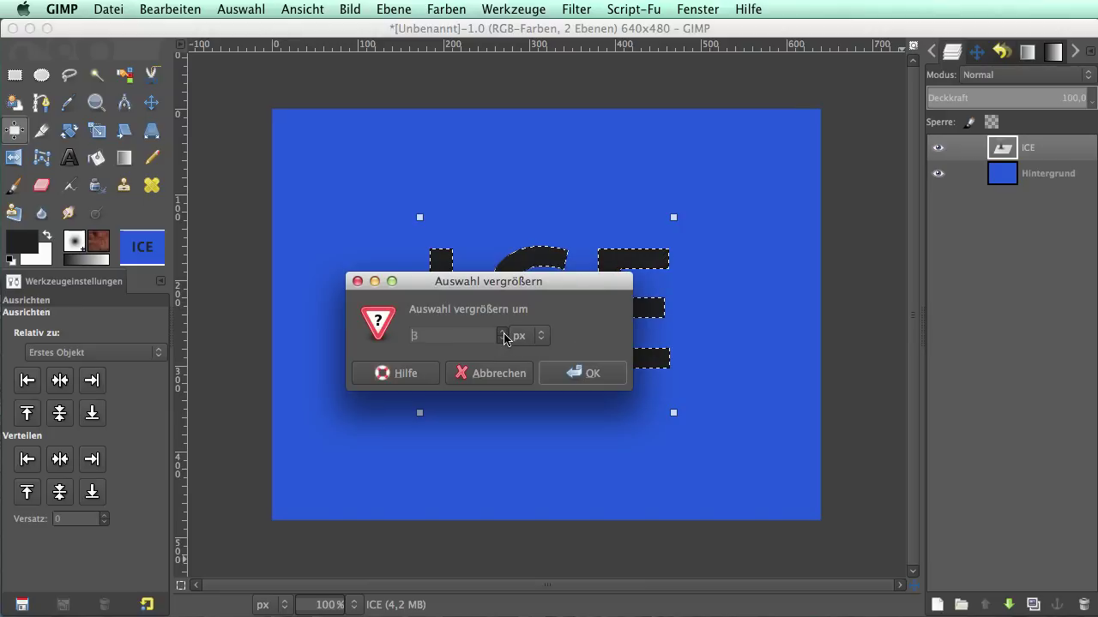
{"action": "scroll", "coordinate": [506, 339], "scroll_direction": "up", "scroll_amount": 1}
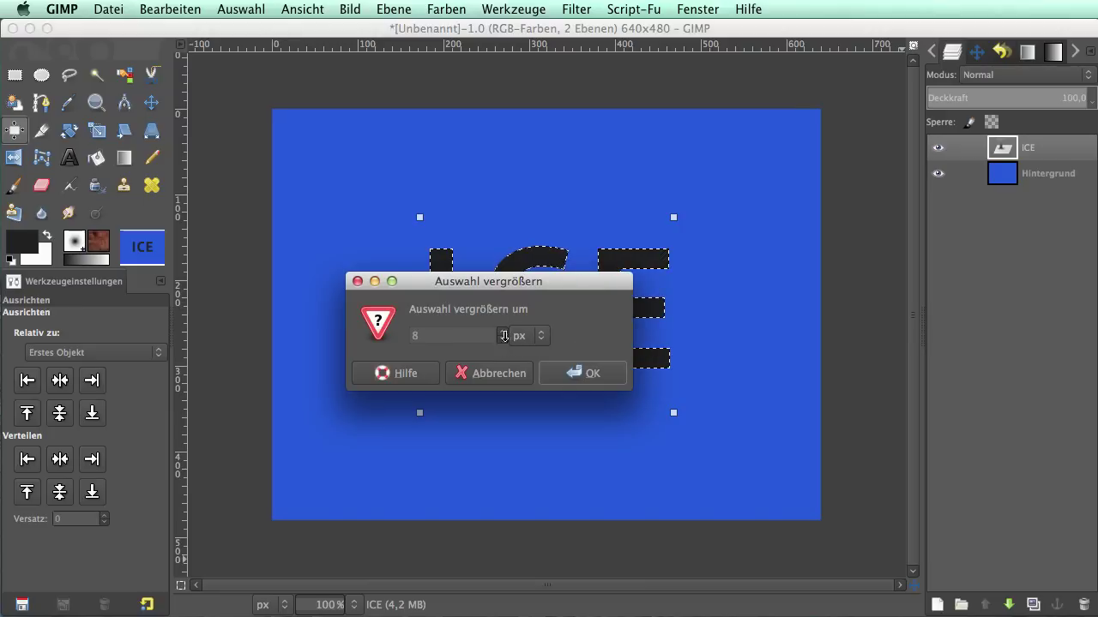
{"action": "left_click", "coordinate": [575, 372]}
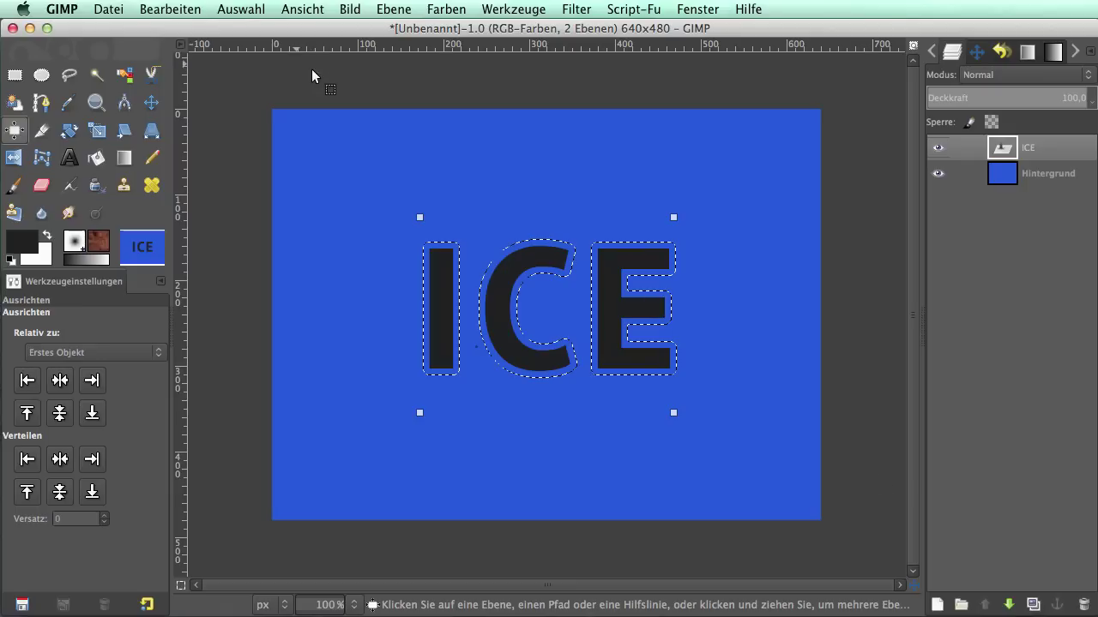
Step: Set Verzerren to Verteilen 4, Körnigkeit 2 and Glätten 2
{"action": "left_click", "coordinate": [236, 10]}
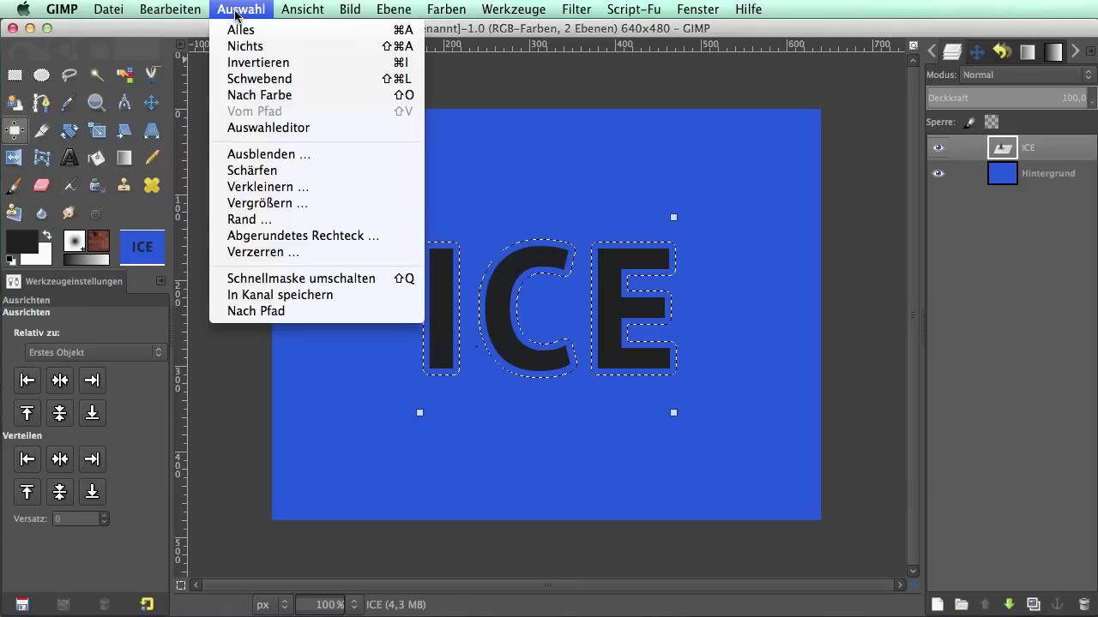
{"action": "left_click", "coordinate": [262, 252]}
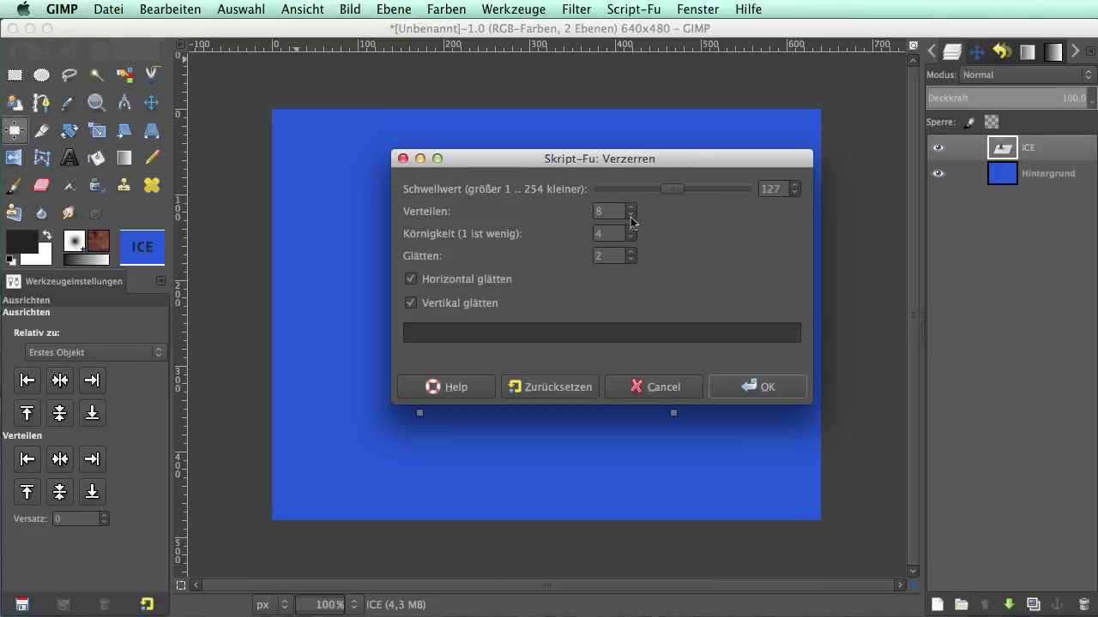
{"action": "double_click", "coordinate": [631, 216]}
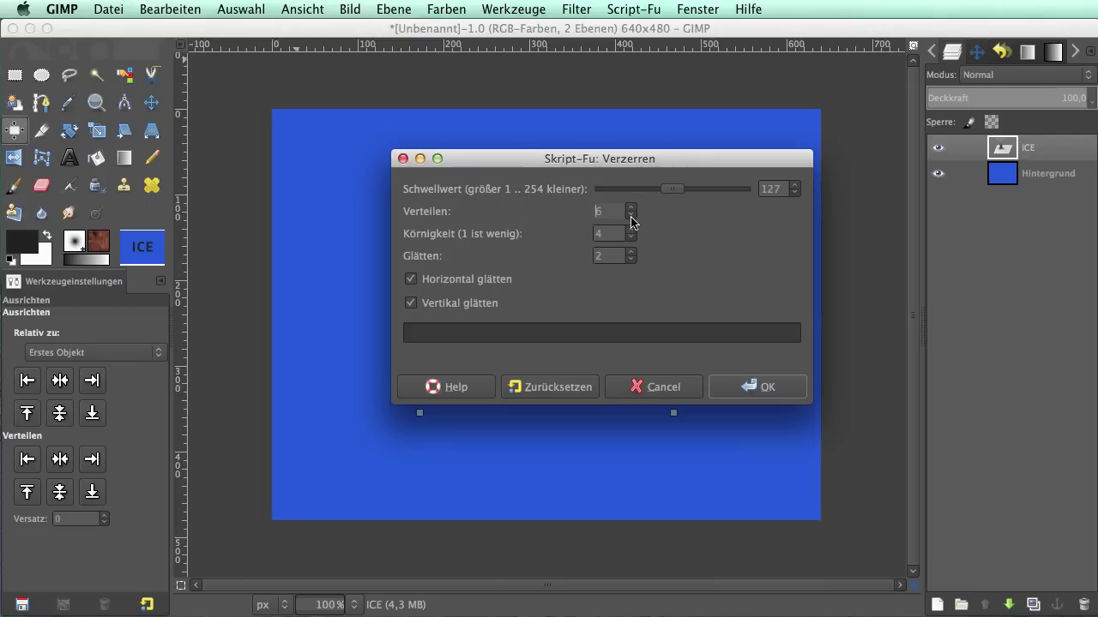
{"action": "double_click", "coordinate": [632, 238]}
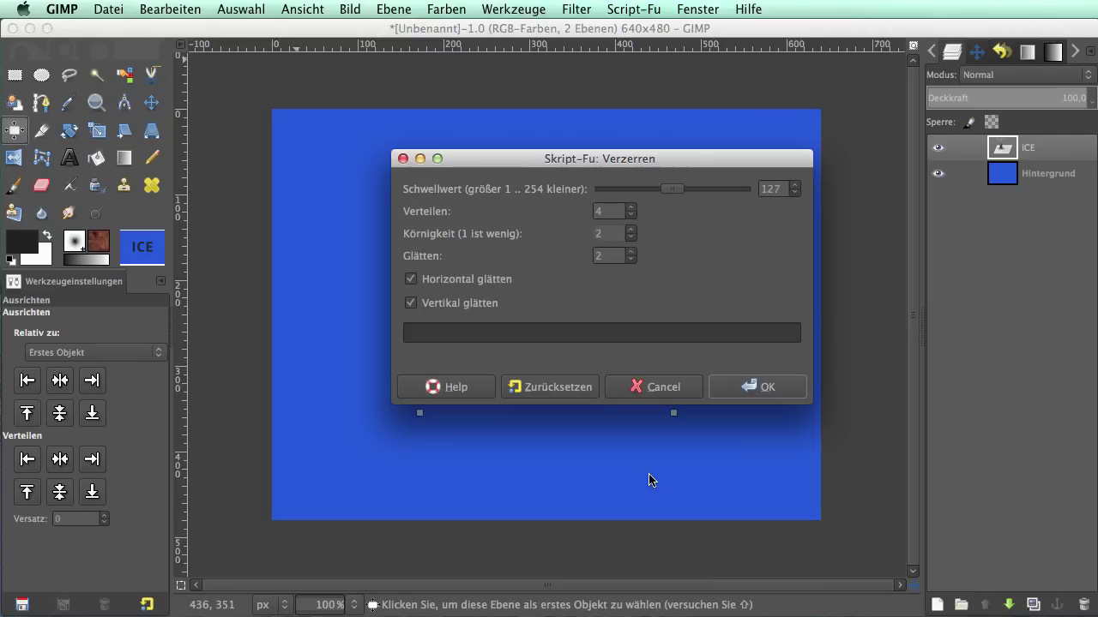
{"action": "left_click", "coordinate": [411, 278]}
{"action": "left_click", "coordinate": [412, 303]}
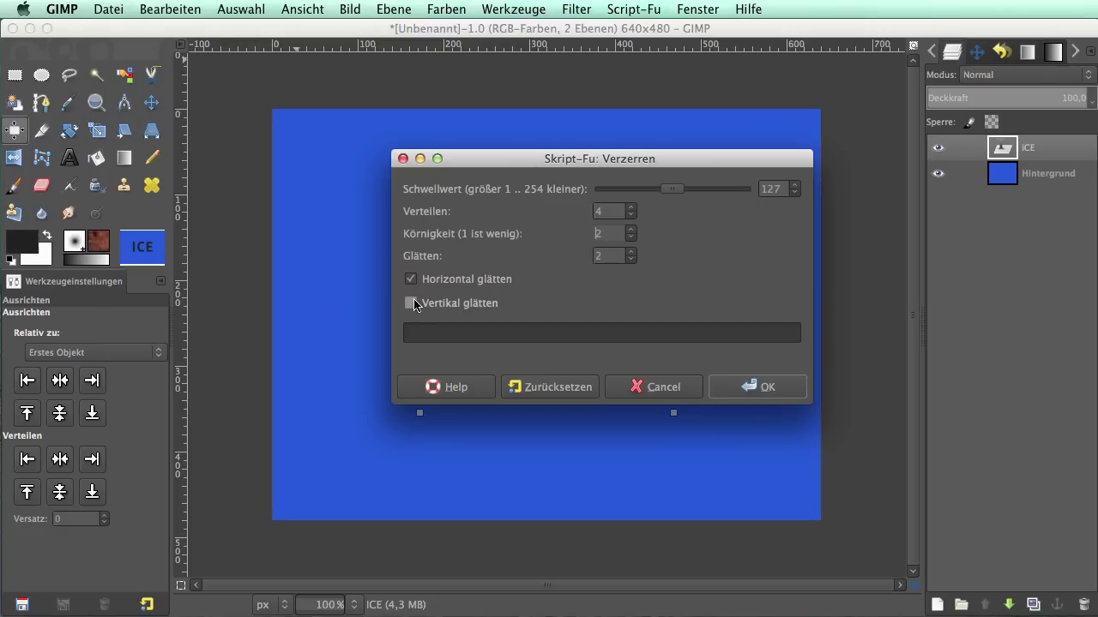
Step: Run Verzerren and bucket-fill the roughened selection with dark grey 202020
{"action": "left_click", "coordinate": [750, 388]}
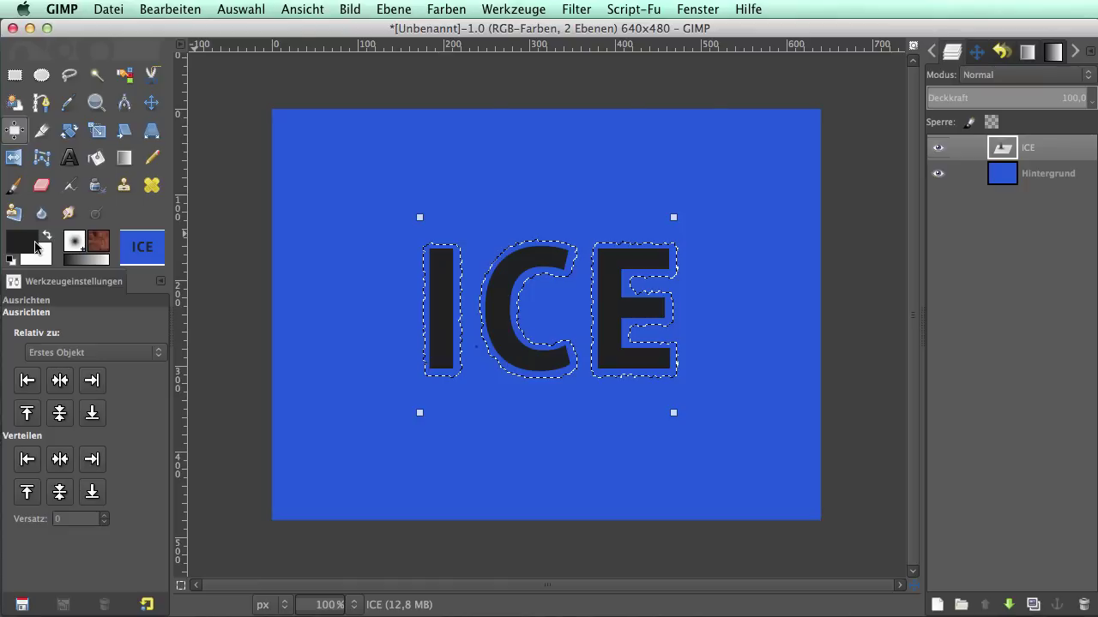
{"action": "left_click", "coordinate": [36, 248]}
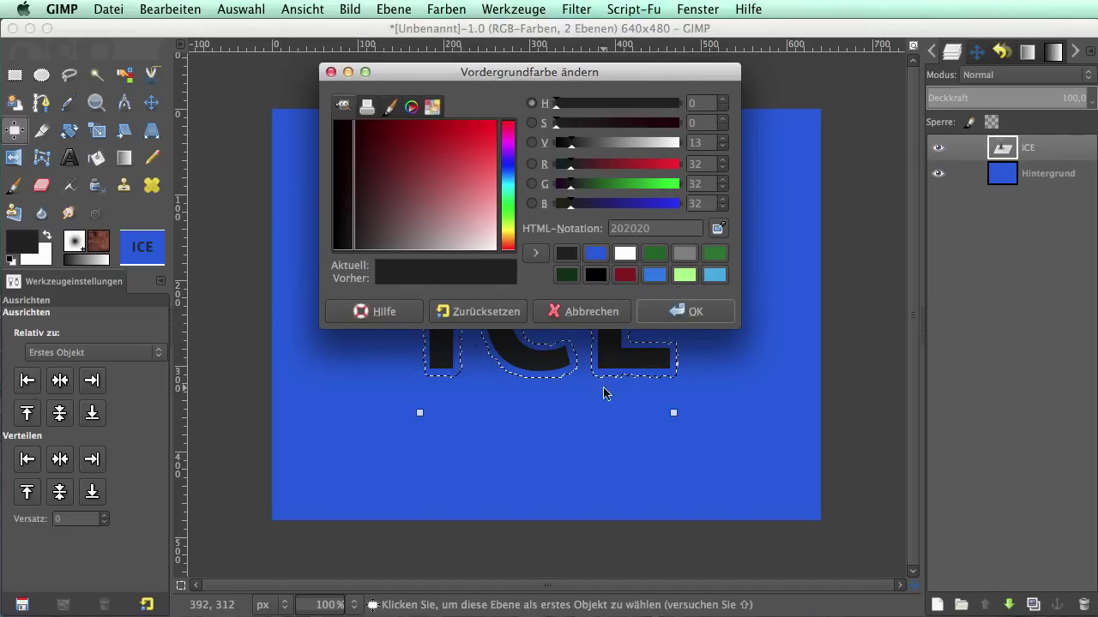
{"action": "left_click", "coordinate": [674, 313]}
{"action": "left_click", "coordinate": [96, 158]}
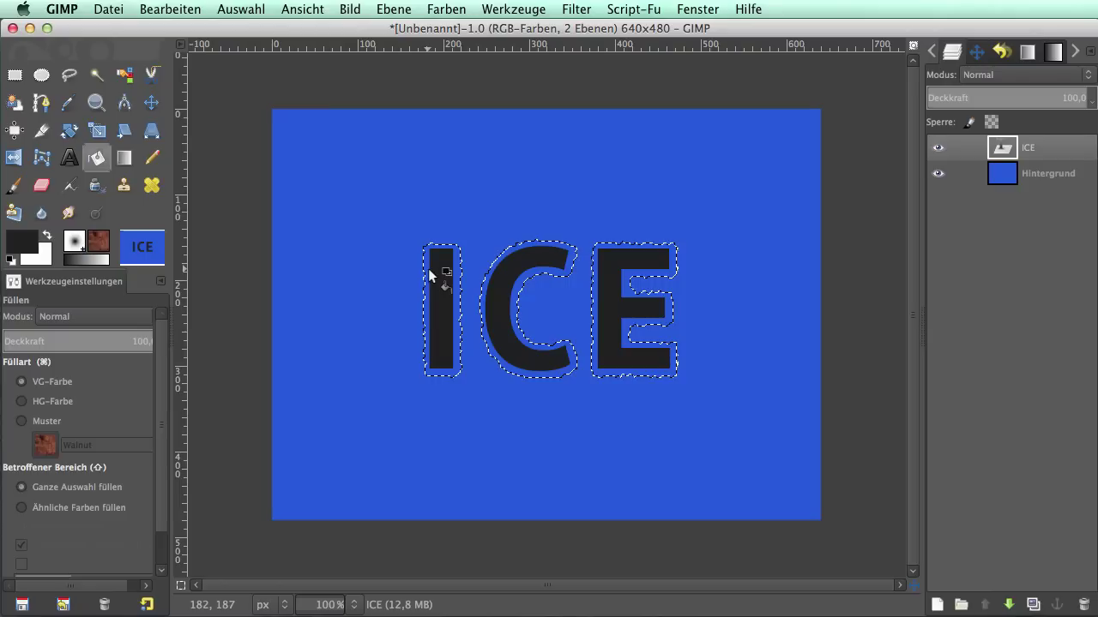
{"action": "left_click", "coordinate": [428, 269]}
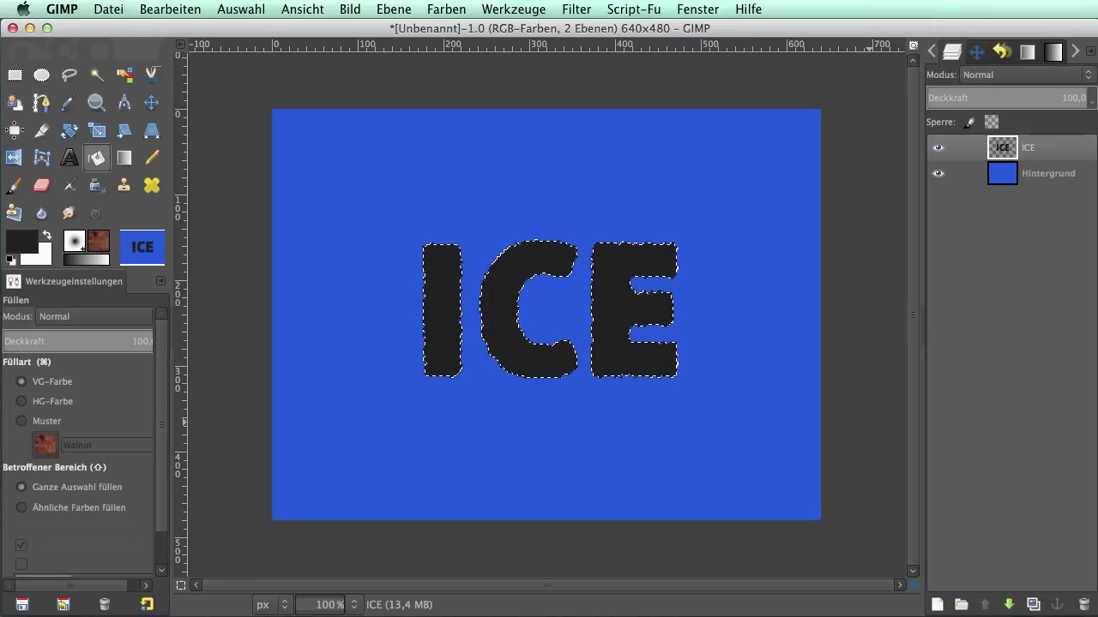
Step: Resize the ICE layer to the image size and invert the selection
{"action": "right_click", "coordinate": [1053, 152]}
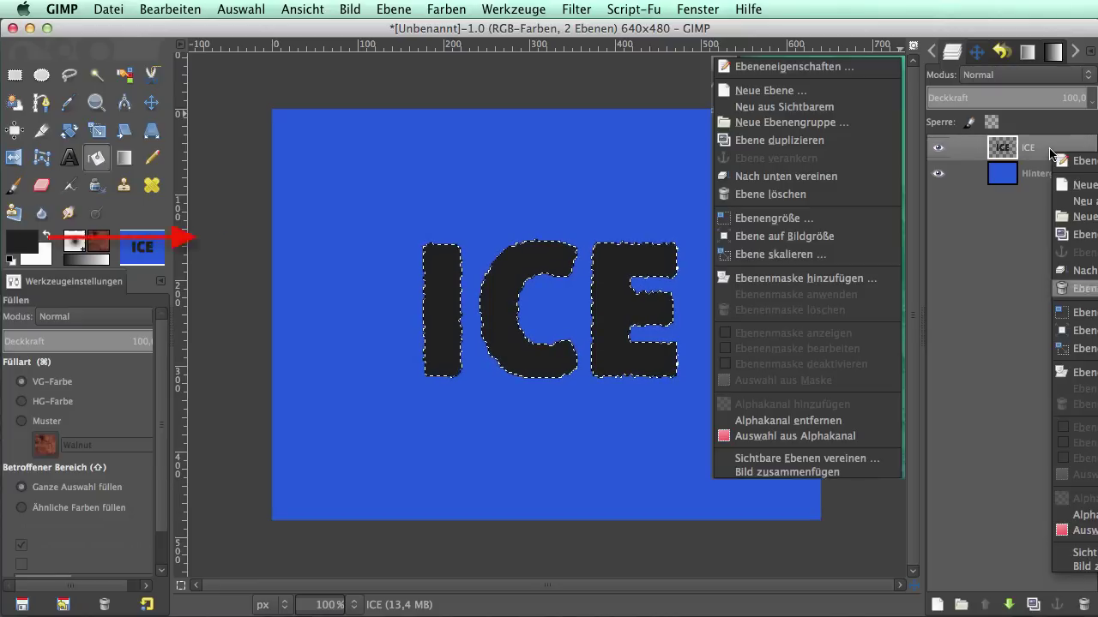
{"action": "left_click", "coordinate": [1076, 331]}
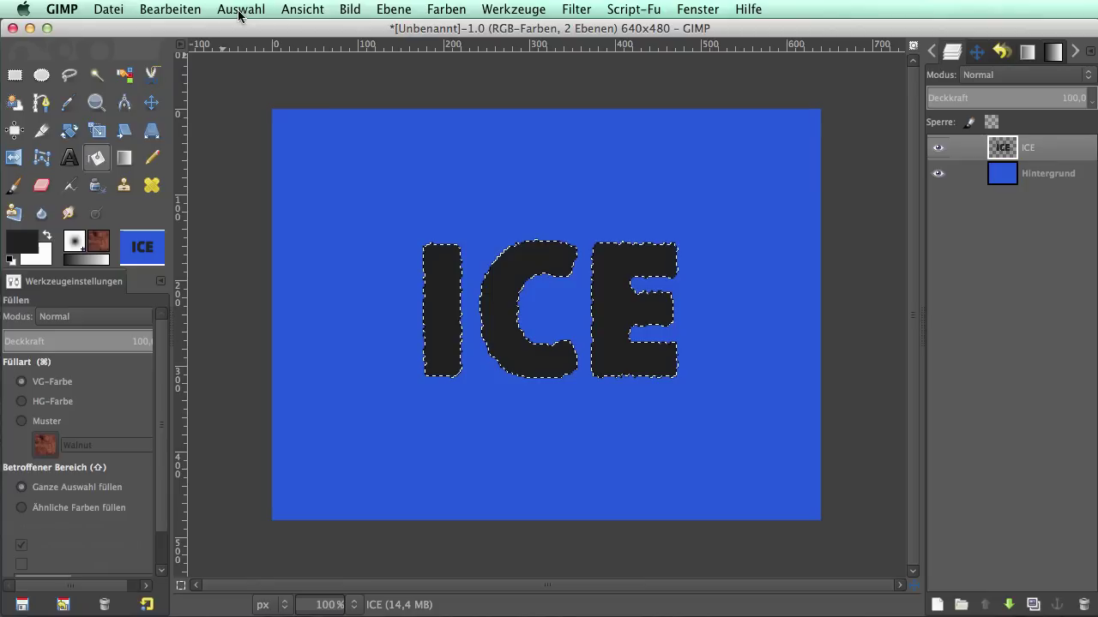
{"action": "left_click", "coordinate": [240, 11]}
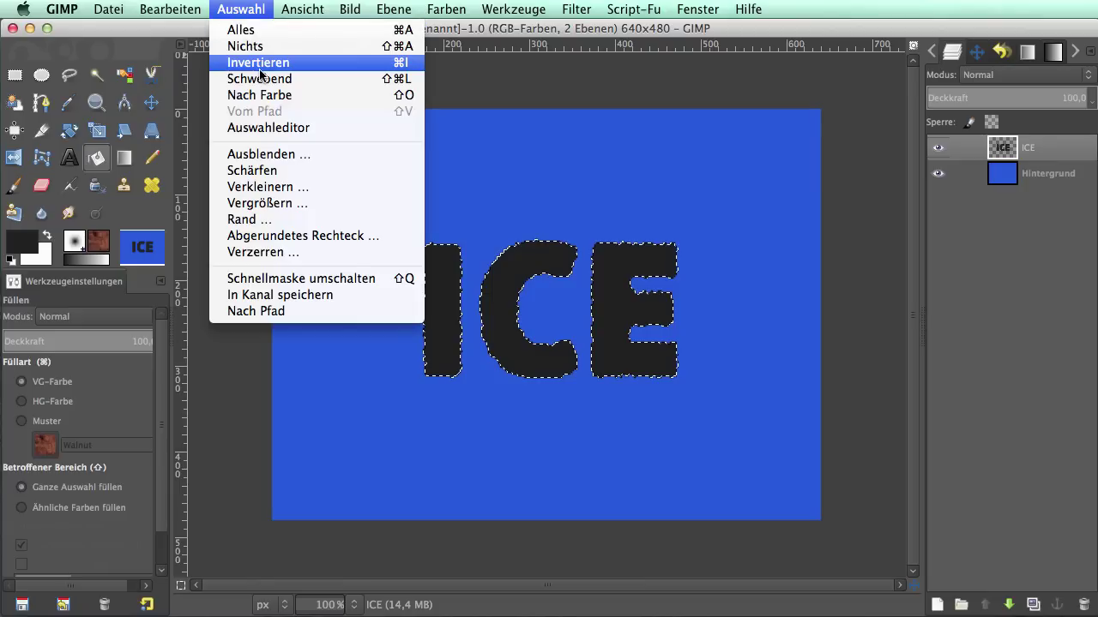
{"action": "left_click", "coordinate": [259, 85]}
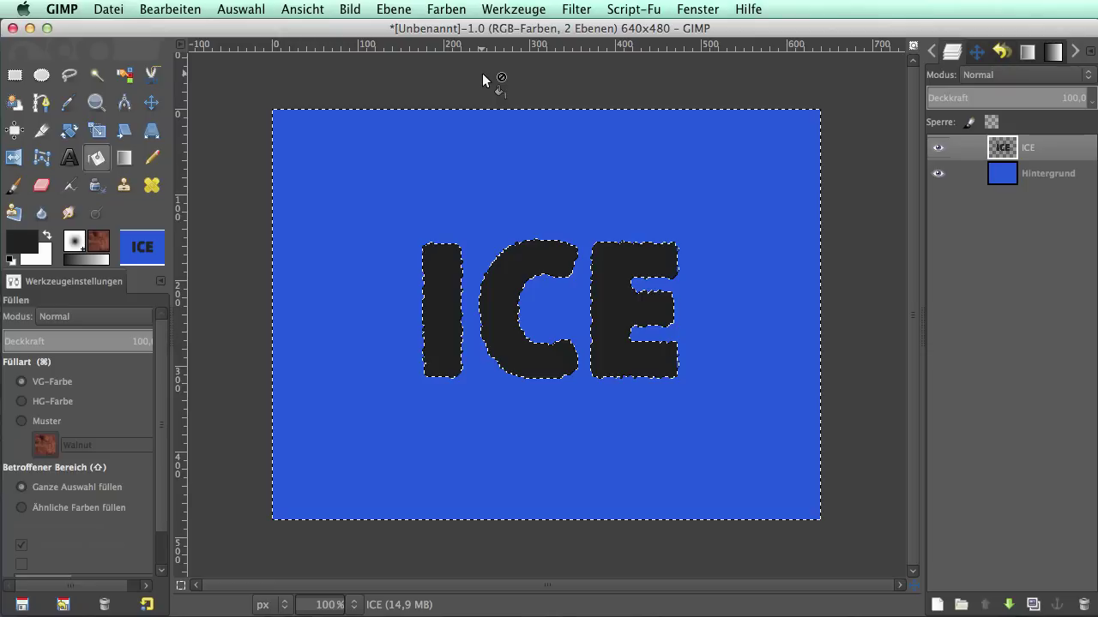
{"action": "left_click", "coordinate": [575, 10]}
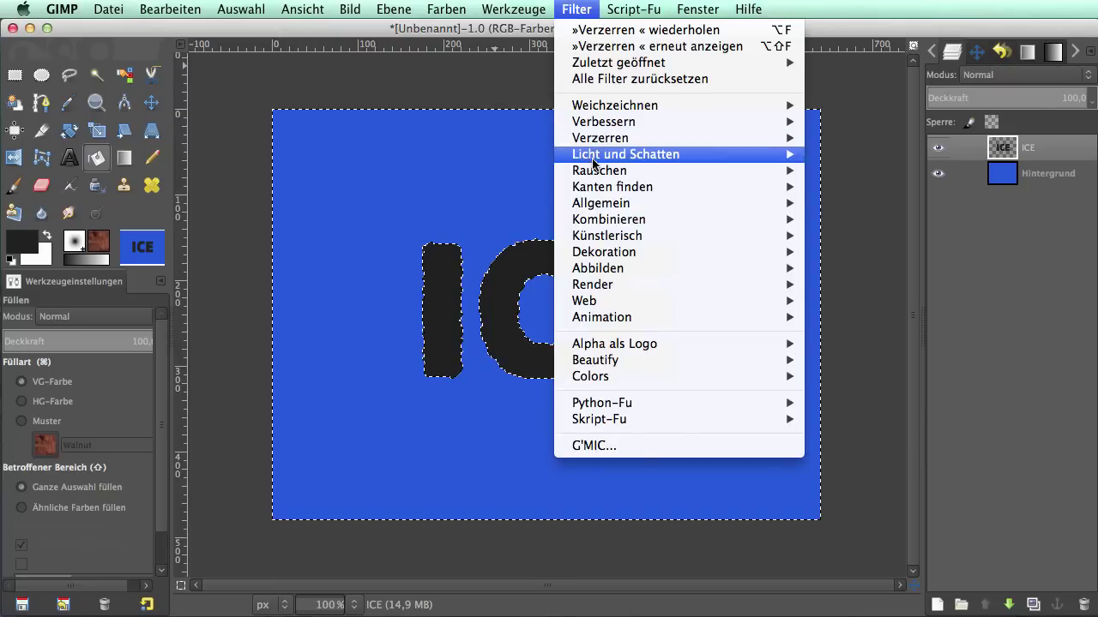
{"action": "mouse_move", "coordinate": [625, 154]}
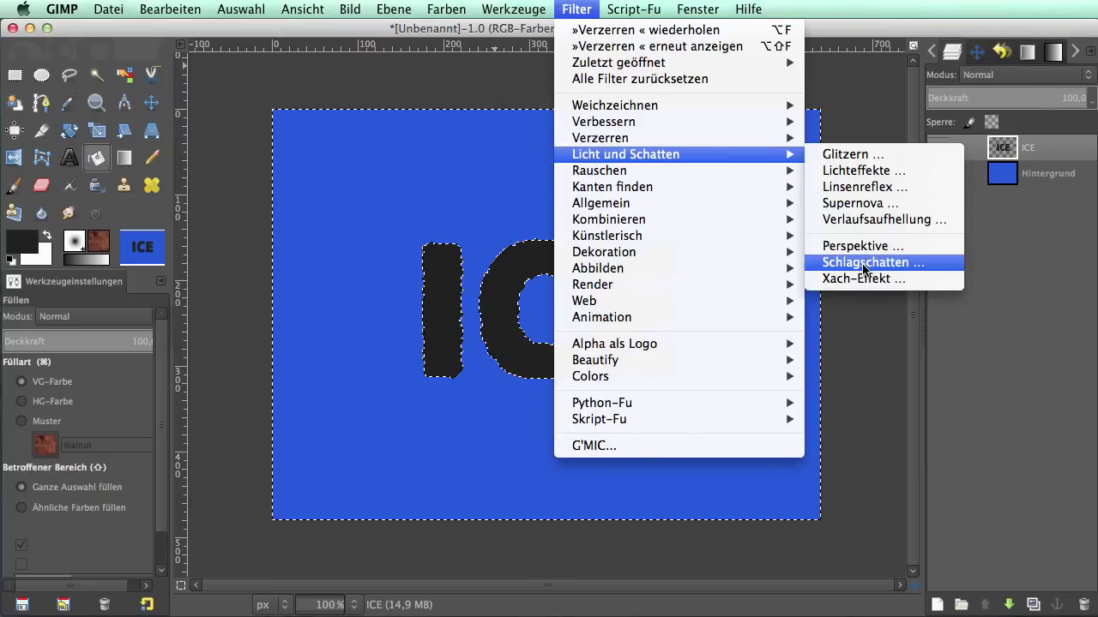
Step: Apply Schlagschatten with offset -8, -8, blur radius 20 and resizing disabled
{"action": "left_click", "coordinate": [864, 262]}
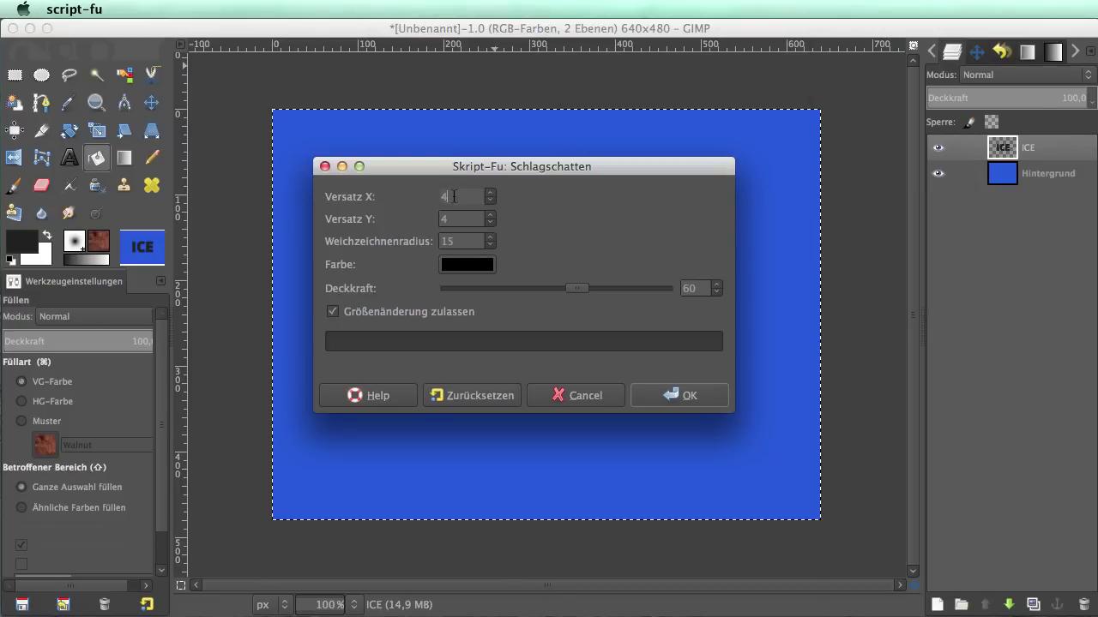
{"action": "type", "text": "-8"}
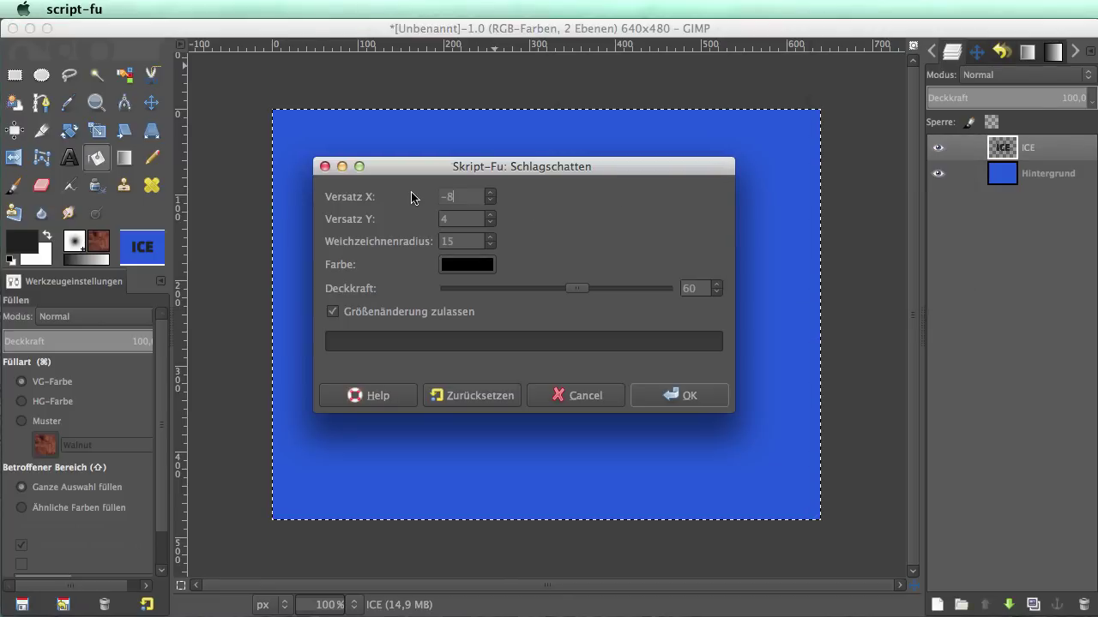
{"action": "key", "text": "Tab"}
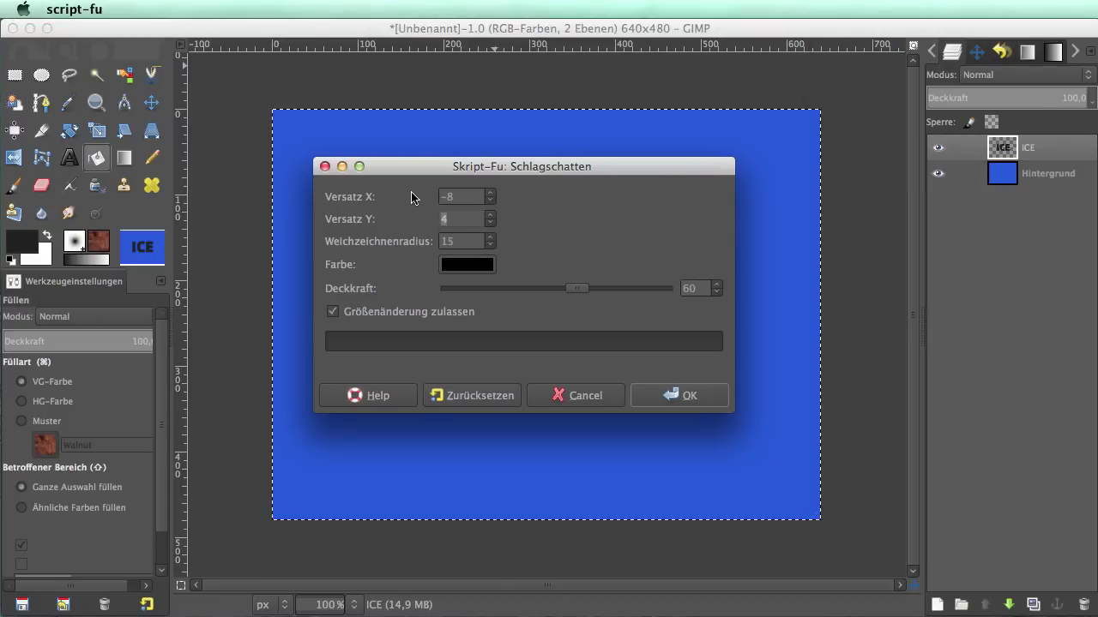
{"action": "type", "text": "-8"}
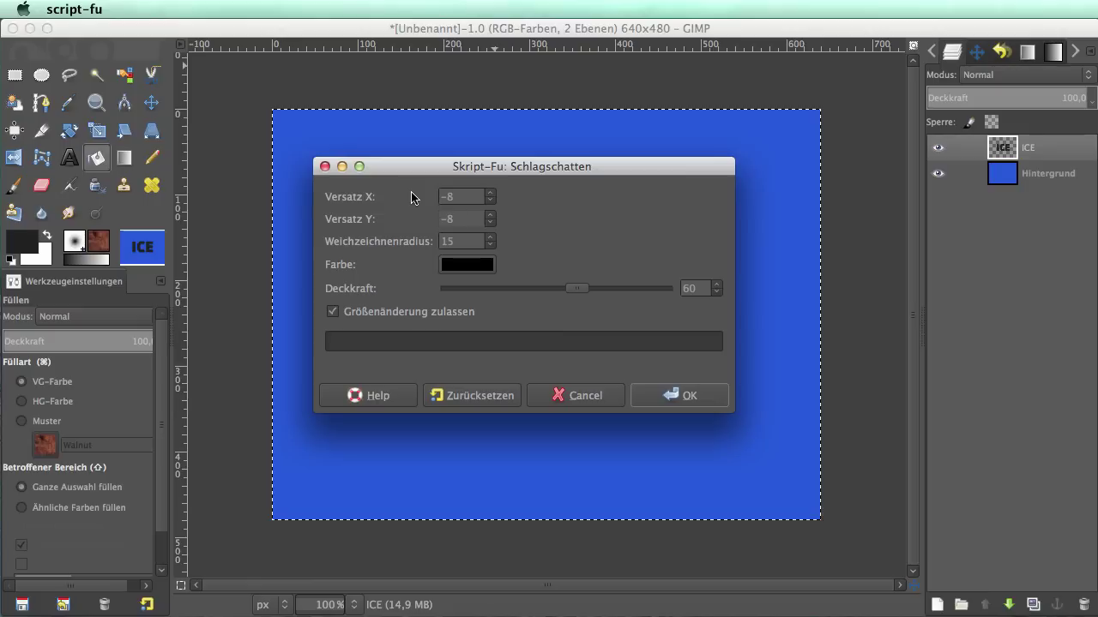
{"action": "key", "text": "Tab"}
{"action": "type", "text": "20"}
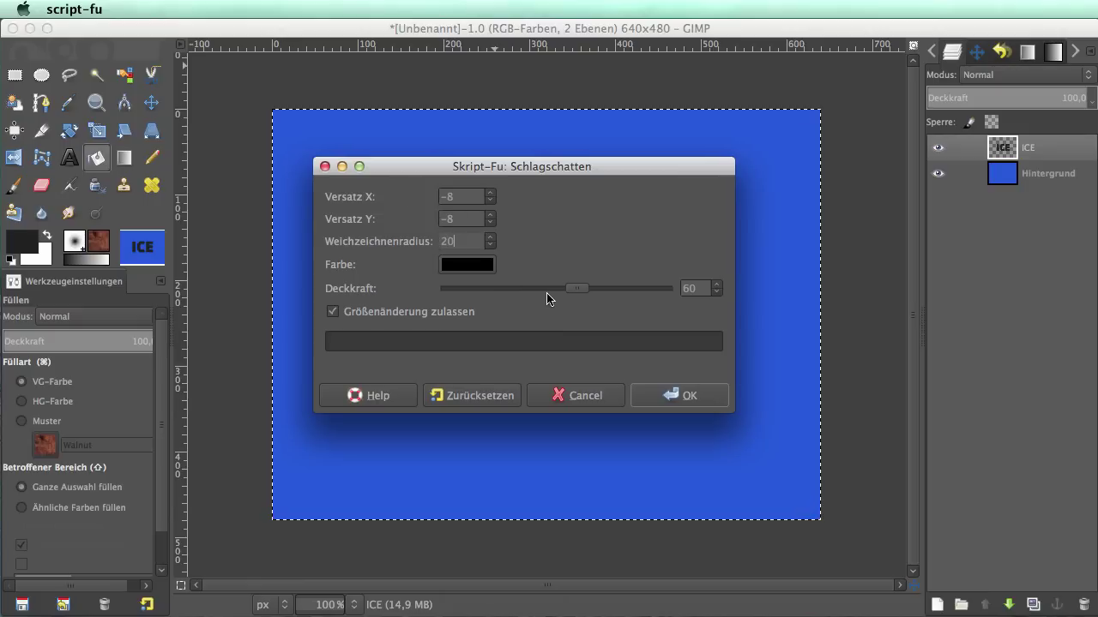
{"action": "left_click", "coordinate": [331, 314]}
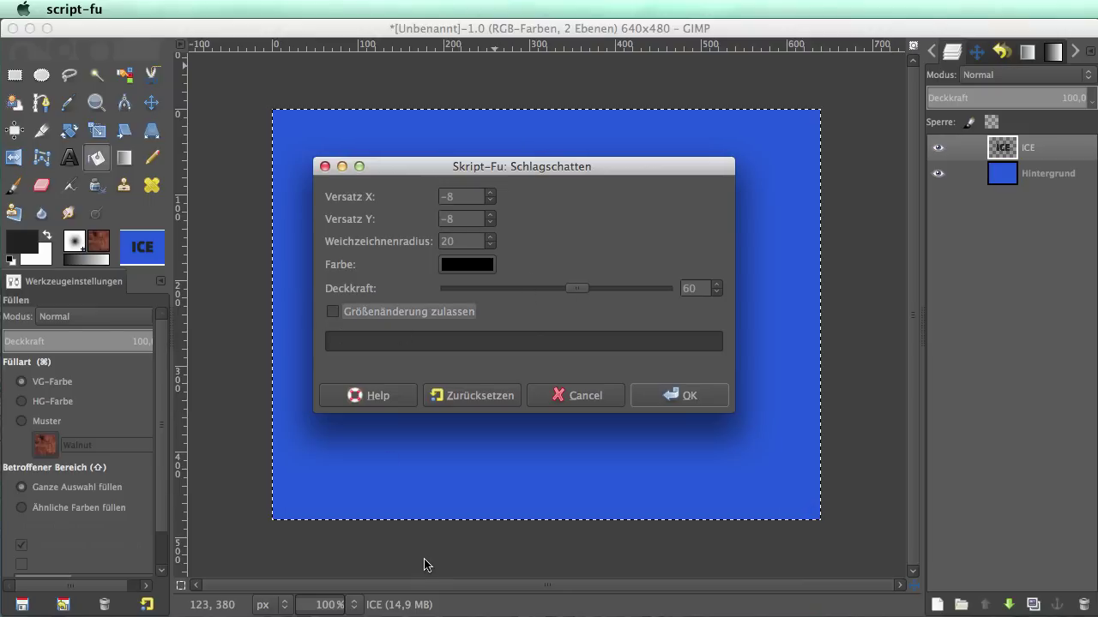
{"action": "left_click", "coordinate": [714, 398]}
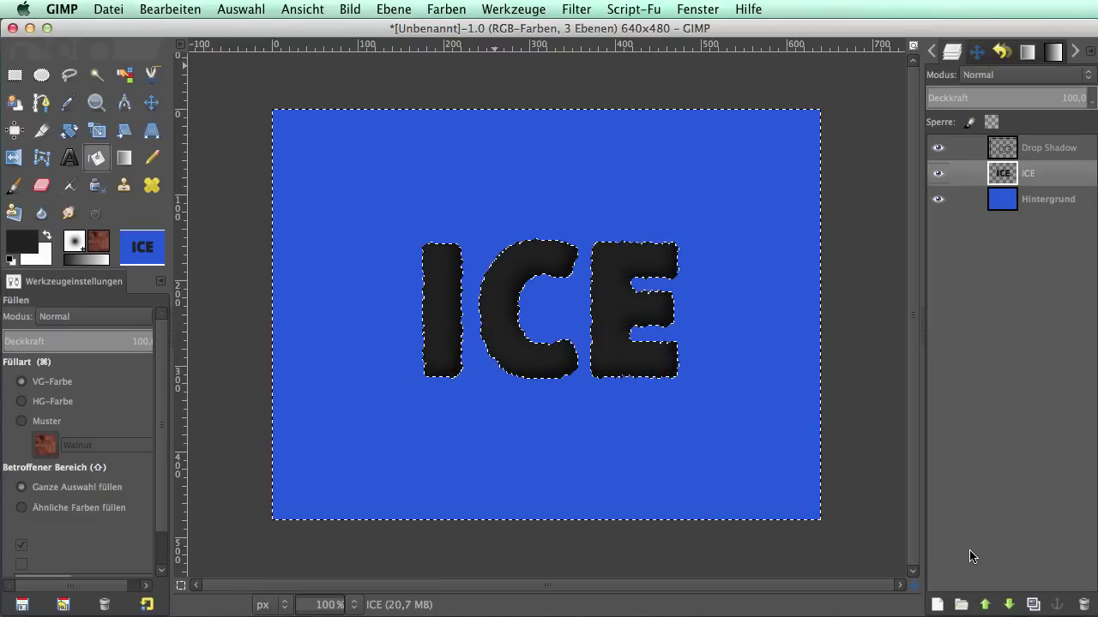
Step: Move the Drop Shadow layer below ICE and remove the selection
{"action": "left_click", "coordinate": [969, 122]}
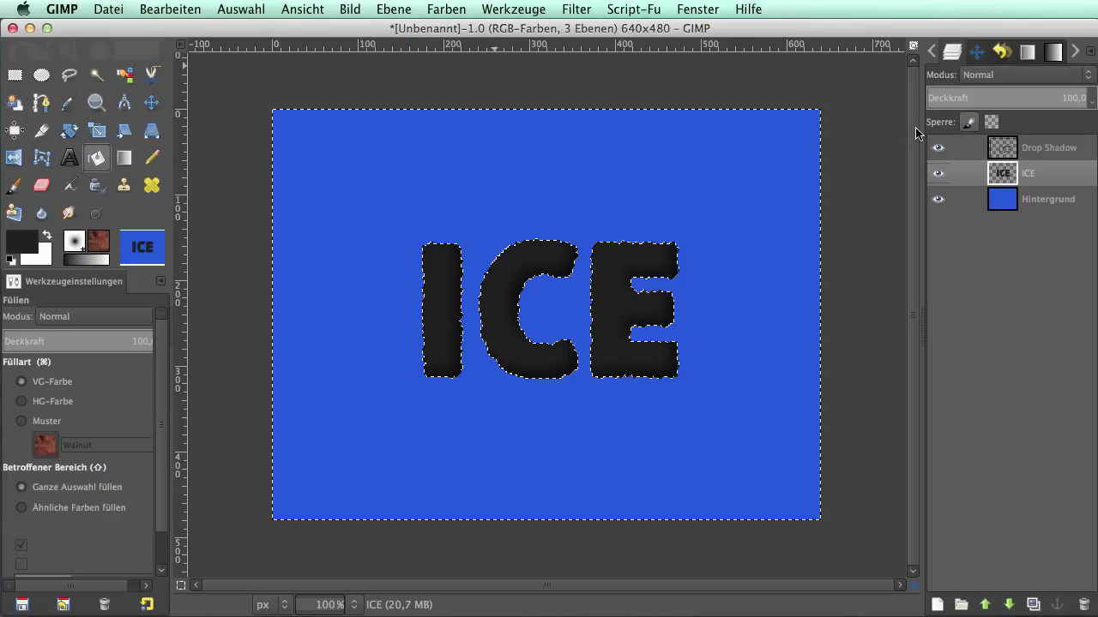
{"action": "left_click", "coordinate": [1034, 148]}
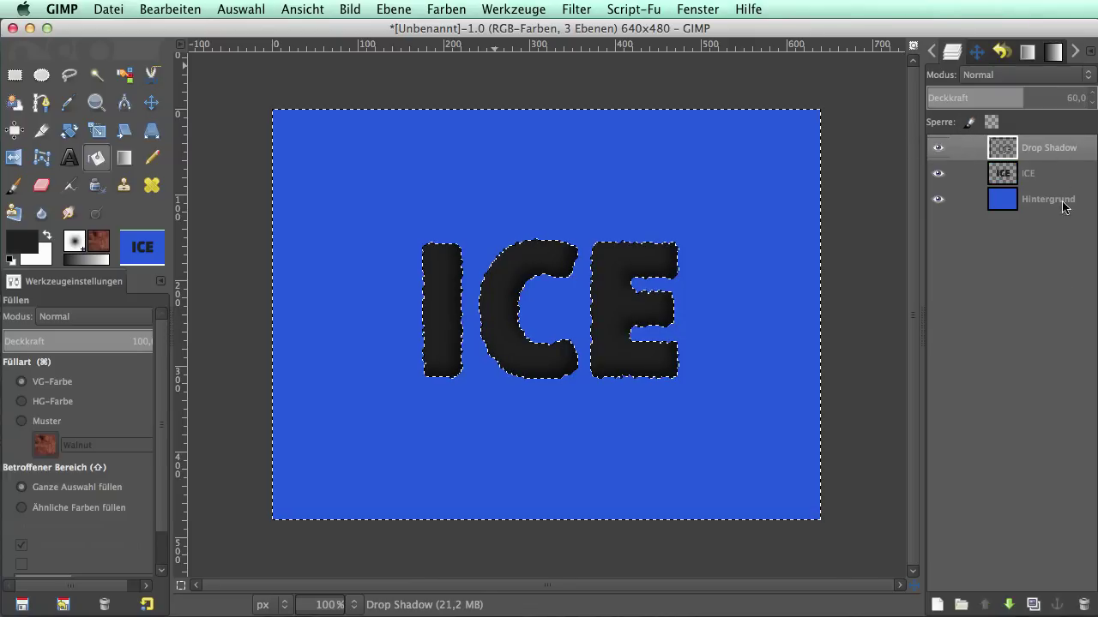
{"action": "left_click", "coordinate": [1008, 604]}
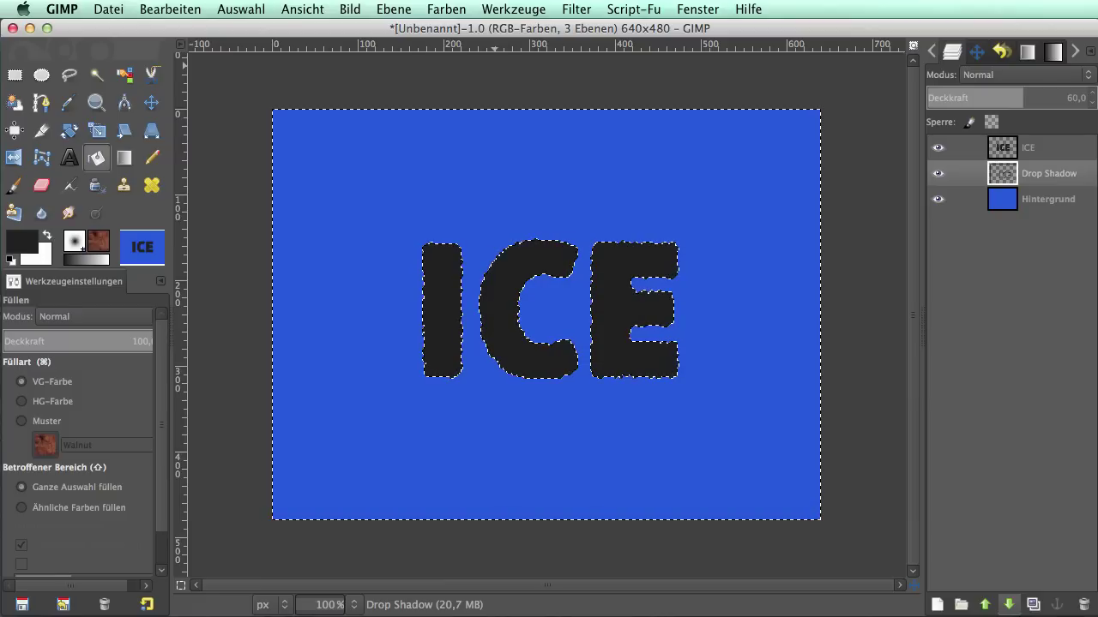
{"action": "key", "text": "shift+ctrl+a"}
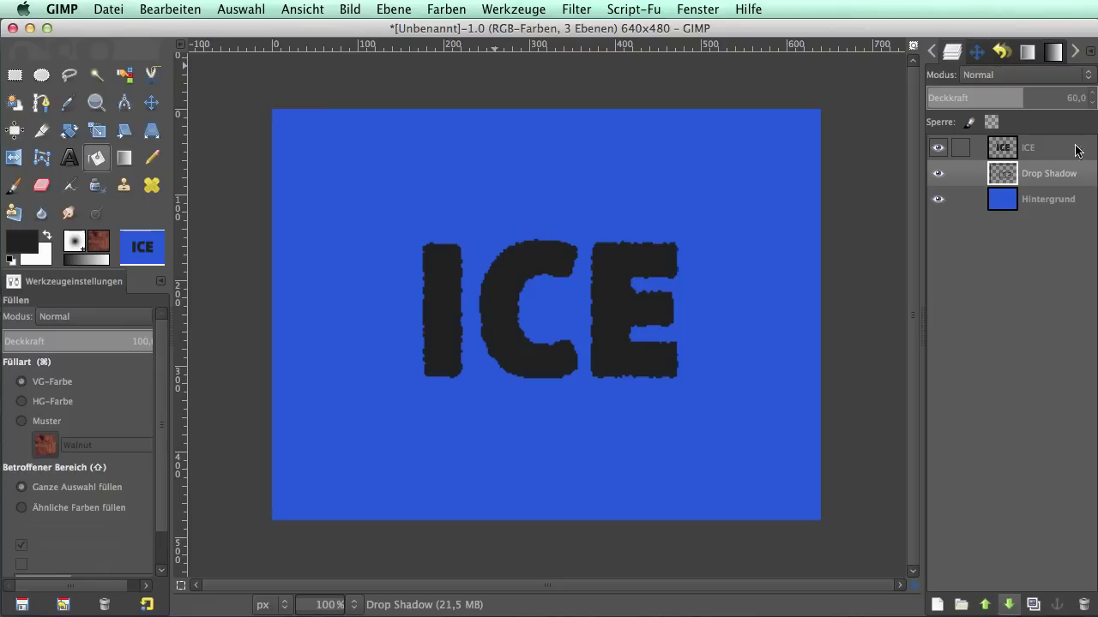
Step: Select the ICE letters via Alpha to Selection (Auswahl aus Alphakanal) on the ICE layer
{"action": "left_click", "coordinate": [1035, 150]}
{"action": "right_click", "coordinate": [1034, 149]}
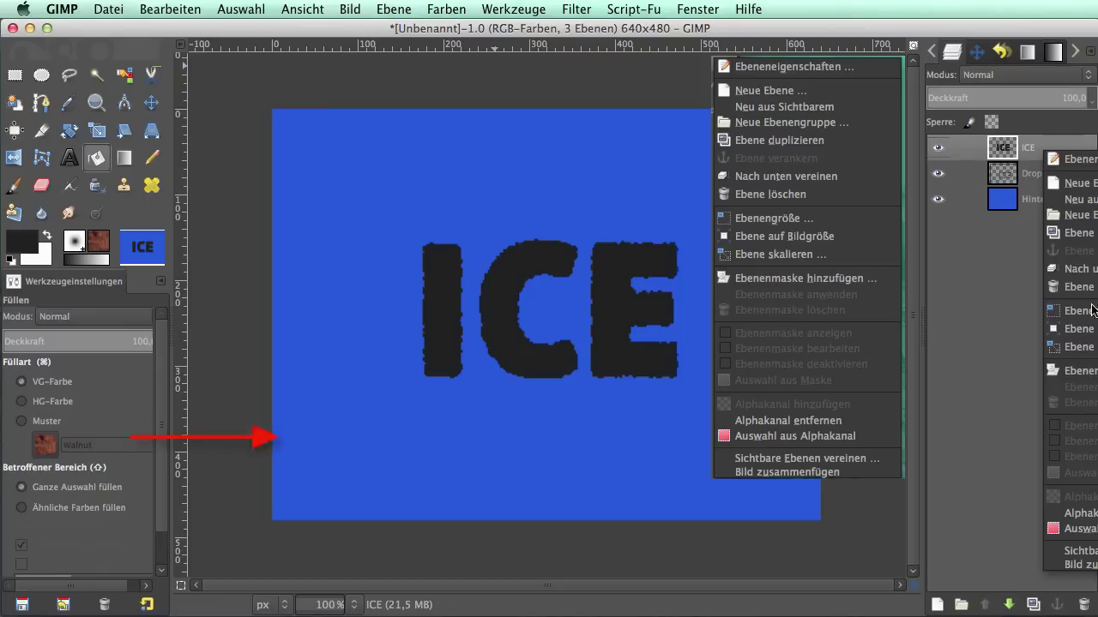
{"action": "left_click", "coordinate": [1067, 529]}
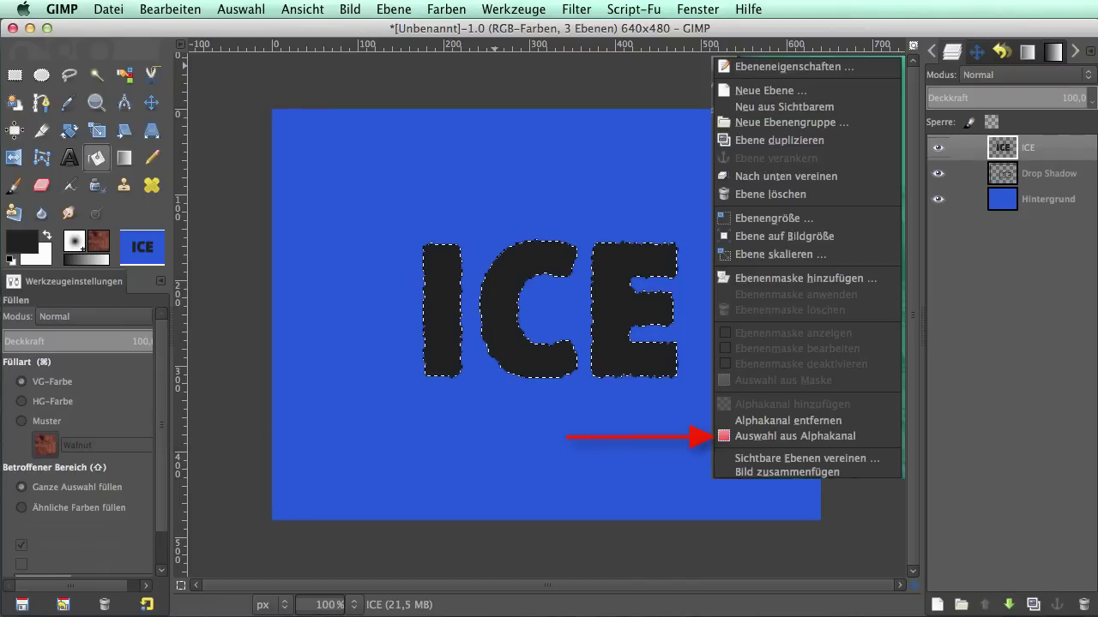
Step: In the Channels tab, create a new channel 'Tiefen' initialised from the selection
{"action": "left_click", "coordinate": [933, 51]}
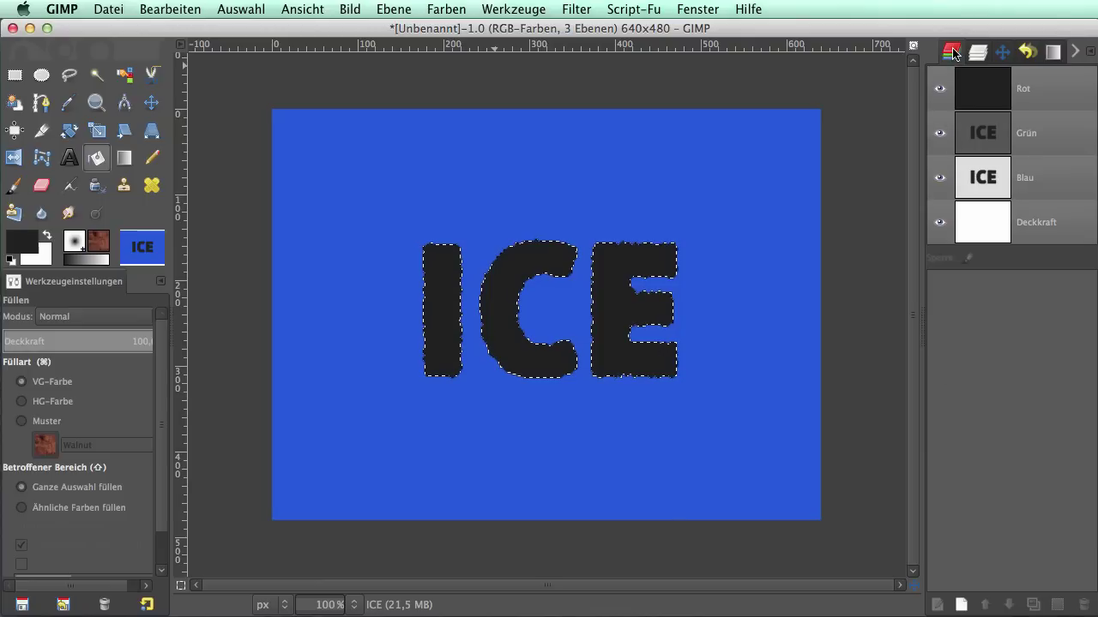
{"action": "right_click", "coordinate": [1035, 409]}
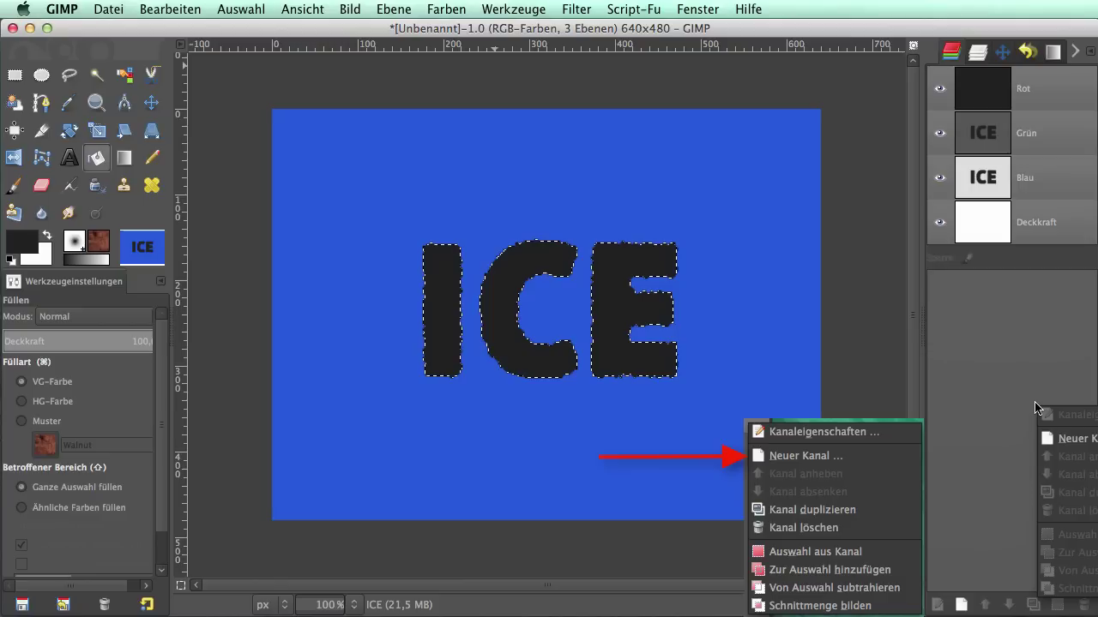
{"action": "left_click", "coordinate": [806, 455]}
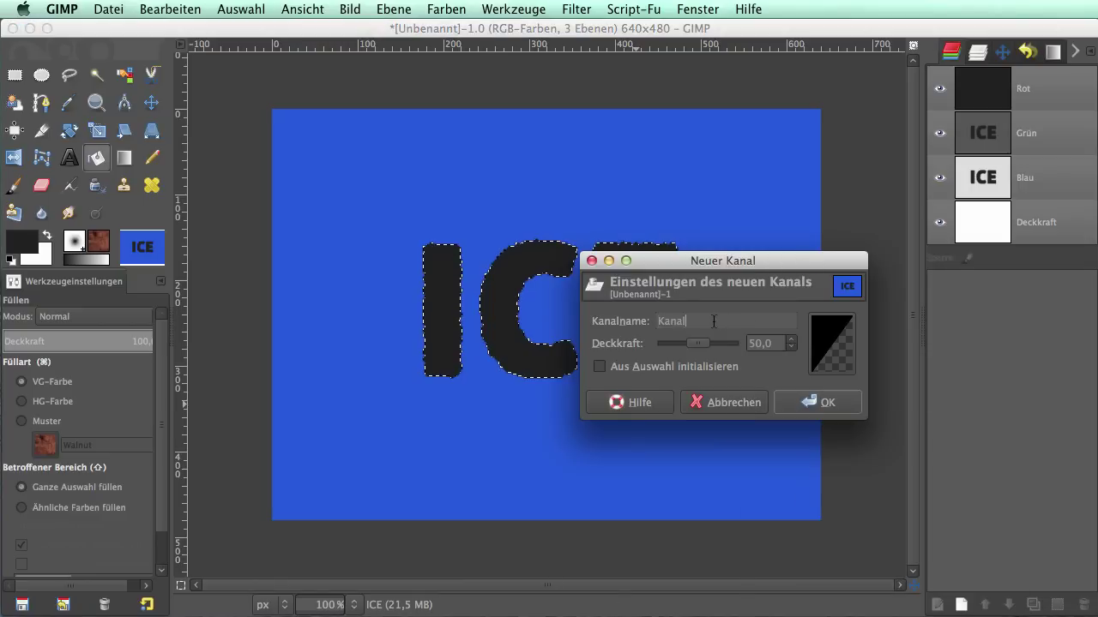
{"action": "type", "text": "Tie"}
{"action": "type", "text": "fen"}
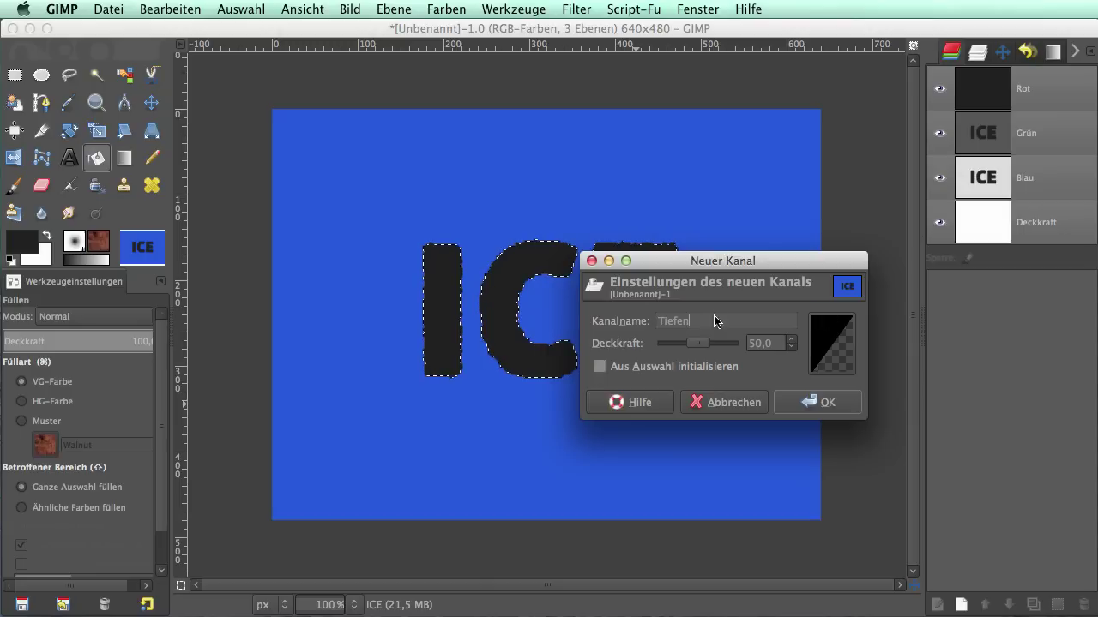
{"action": "left_click", "coordinate": [599, 368]}
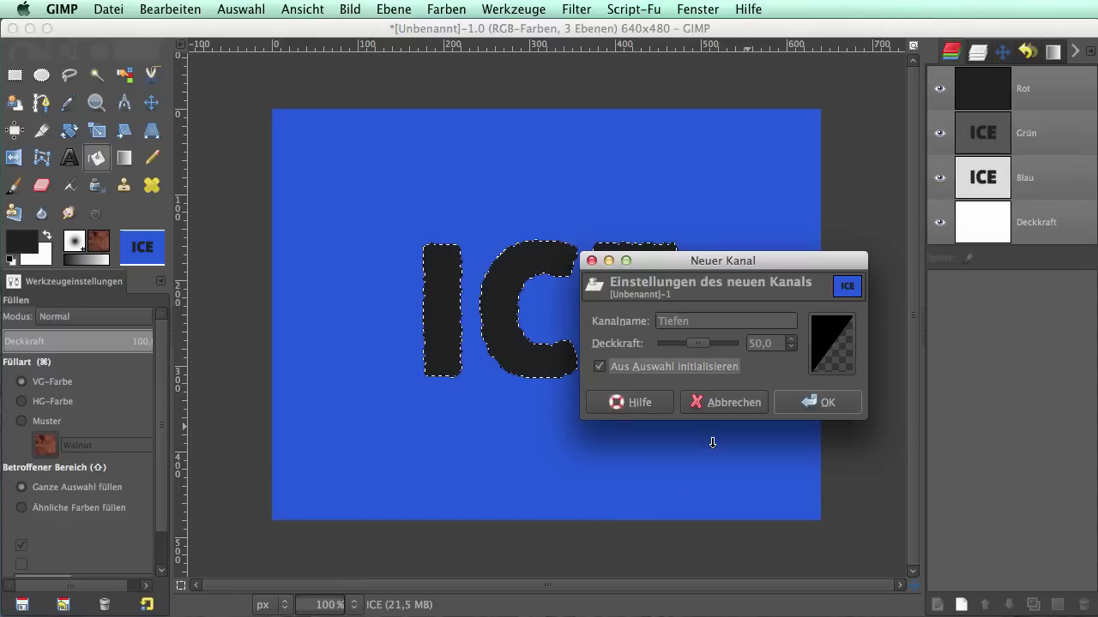
{"action": "left_click", "coordinate": [810, 404]}
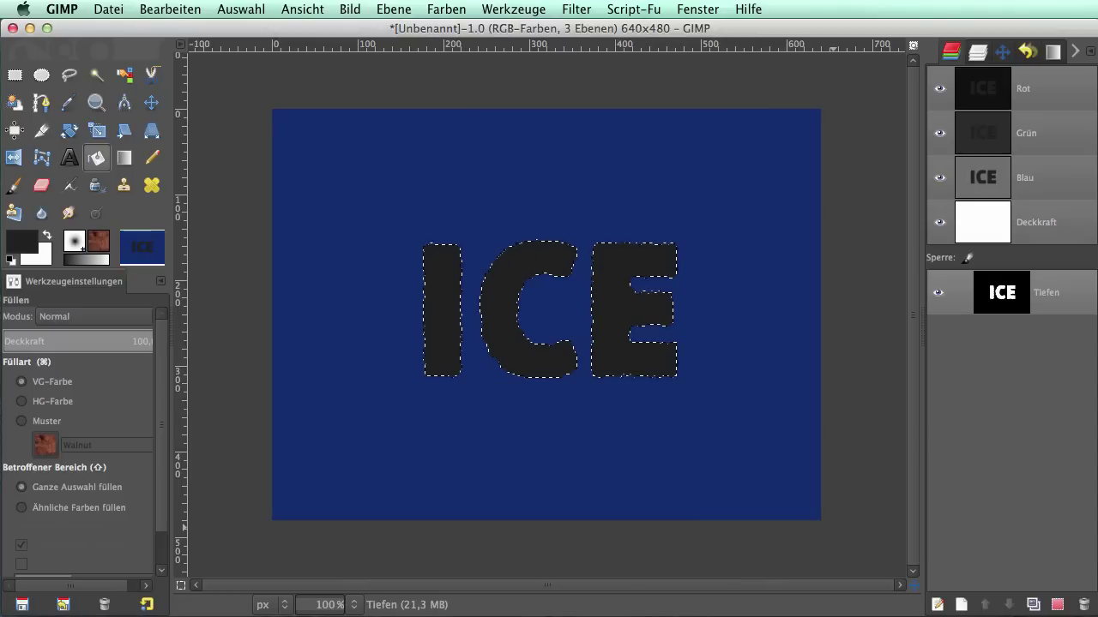